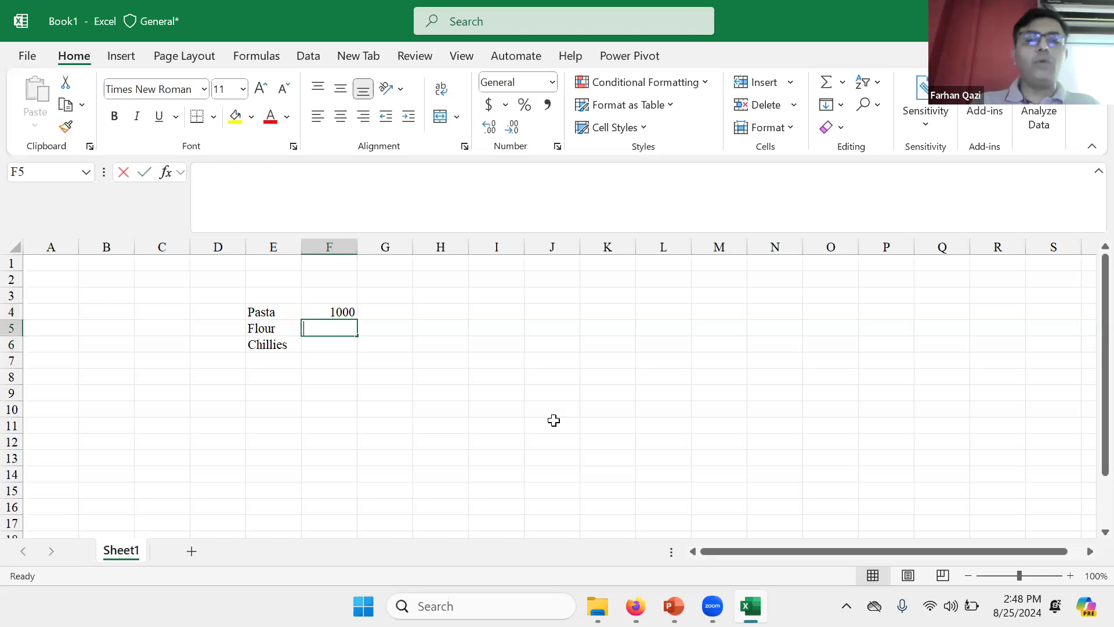
Step: Enter 500 for Flour in F5 and 250 for Chillies in F6, then review the list
key("Return")
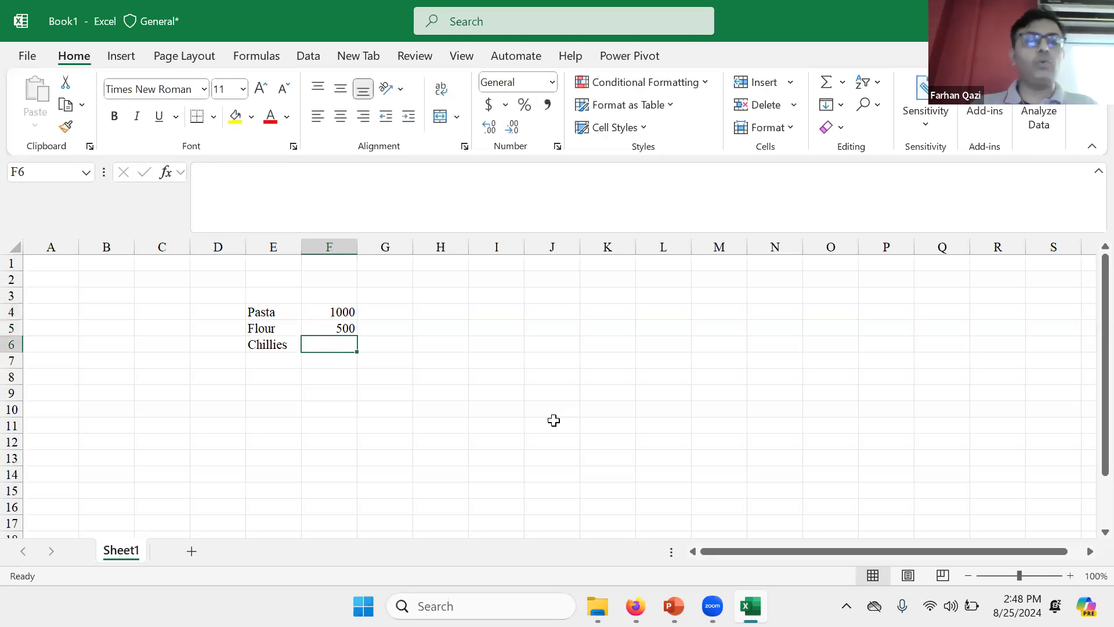
type("250")
key("Return")
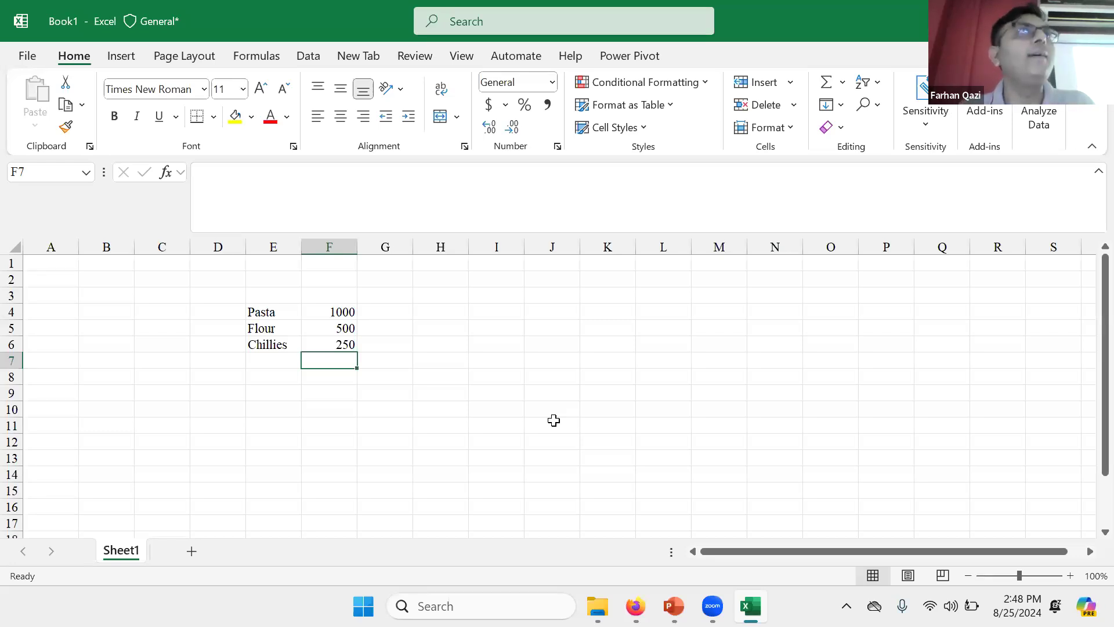
key("Up")
key("Up")
key("Up")
key("Left")
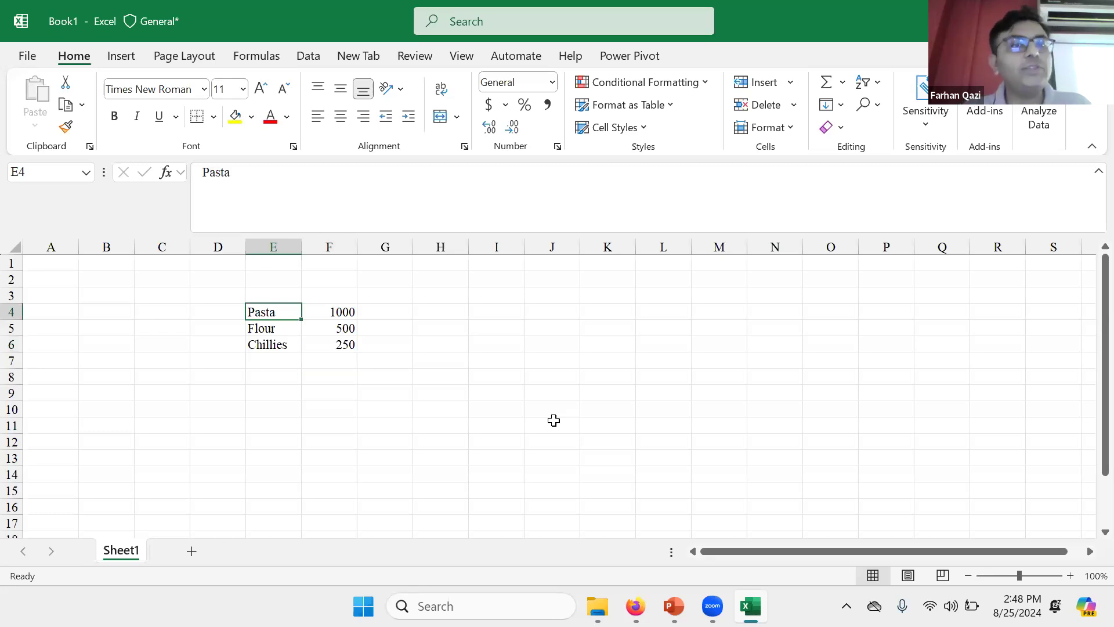
key("Right")
key("Down")
key("Down")
key("Down")
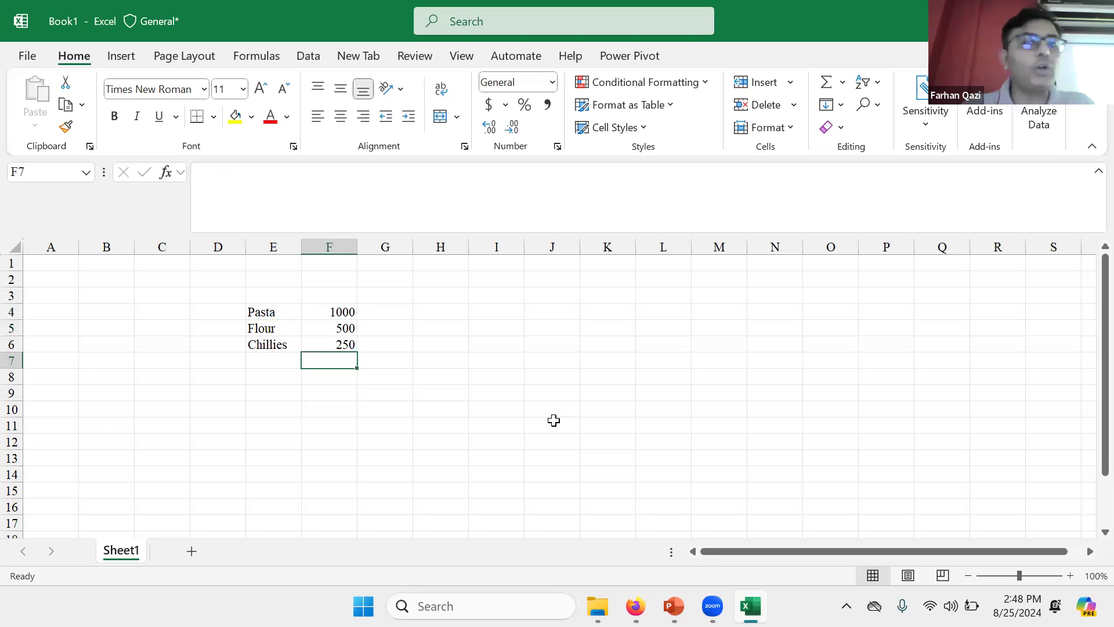
Step: Type a plain total of 1750 in F7, correcting the stray extra digit
type("17509")
key("BackSpace")
key("Return")
key("Up")
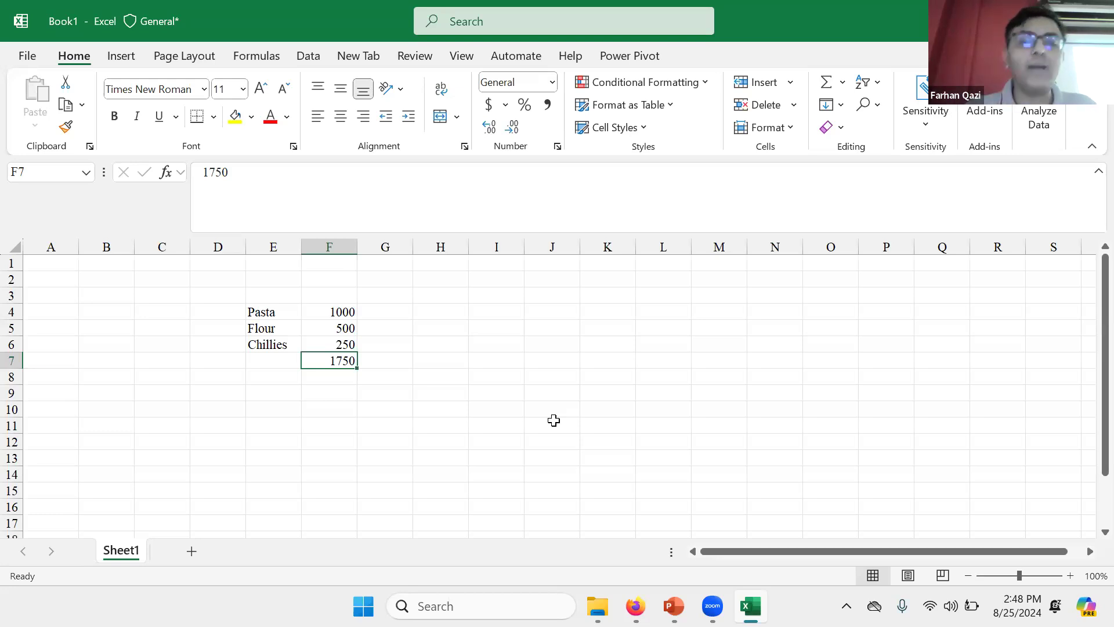
Step: Replace the F7 total with =SUM(F4:F6), which calculates 1750
type("=sum(")
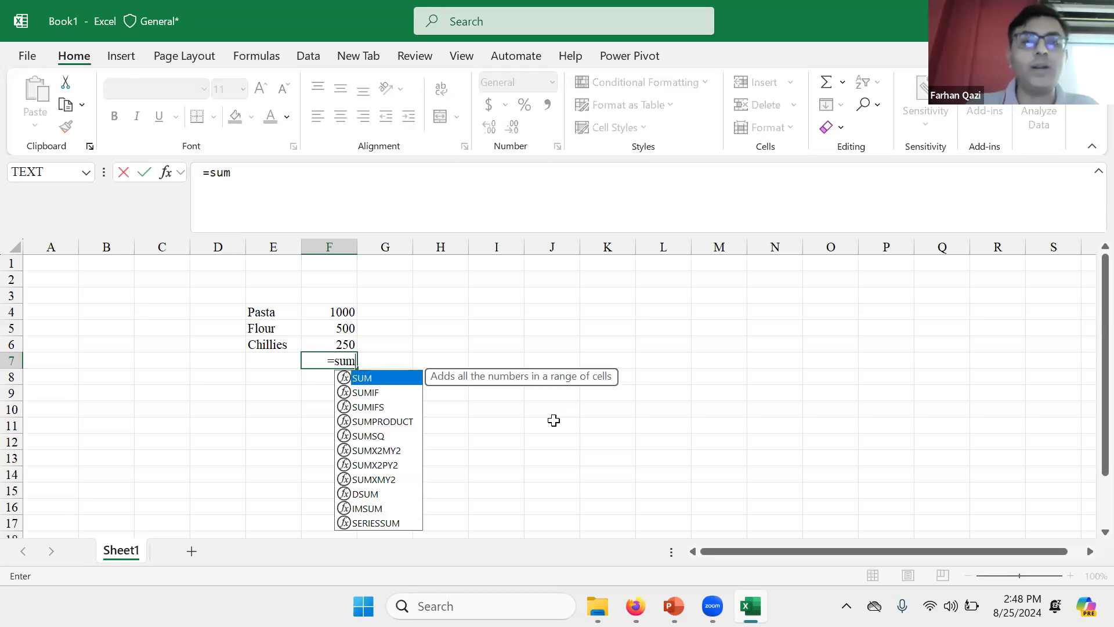
key("Up")
key("Up")
key("Up")
key("shift+Down")
key("shift+Down")
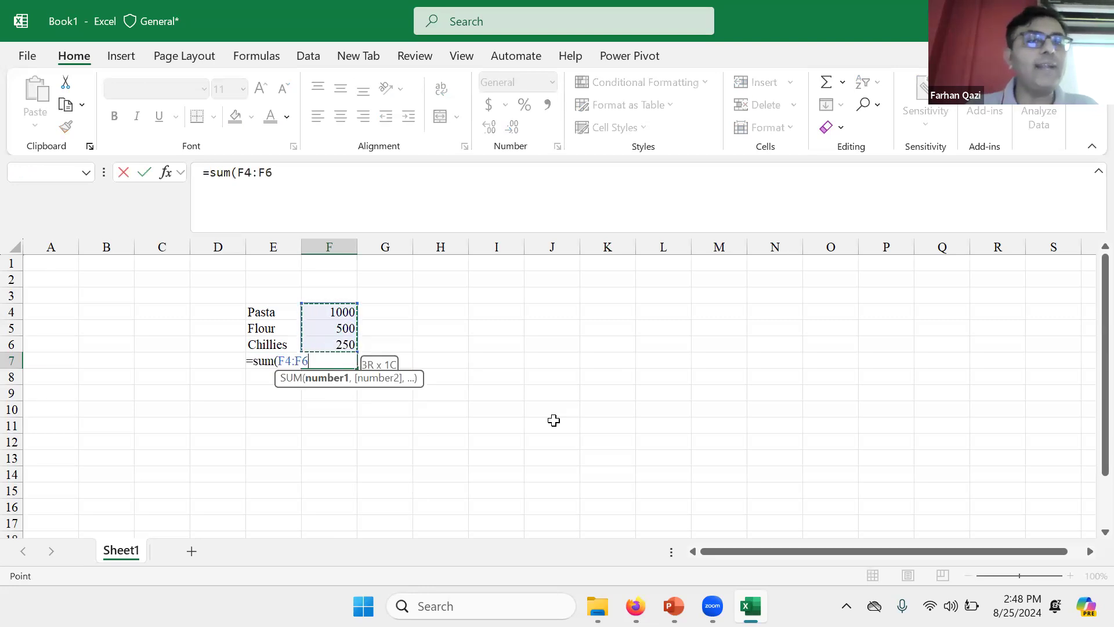
key("Return")
key("Up")
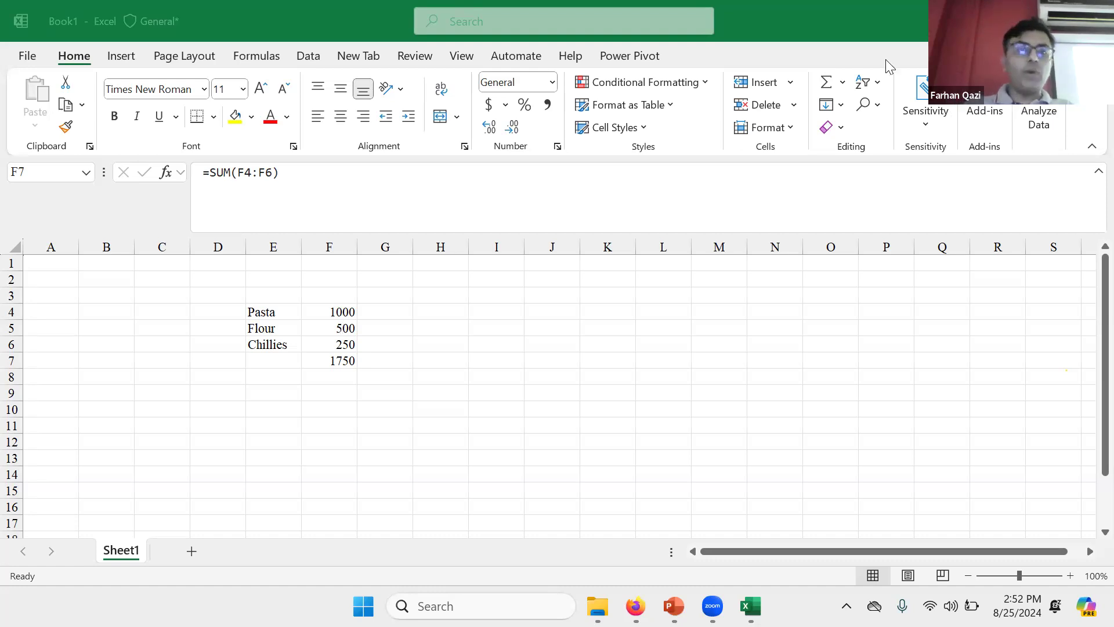
Step: Return to the PowerPoint presentation on slide 4, 'Why Learn MS Excel'
key("alt+Tab")
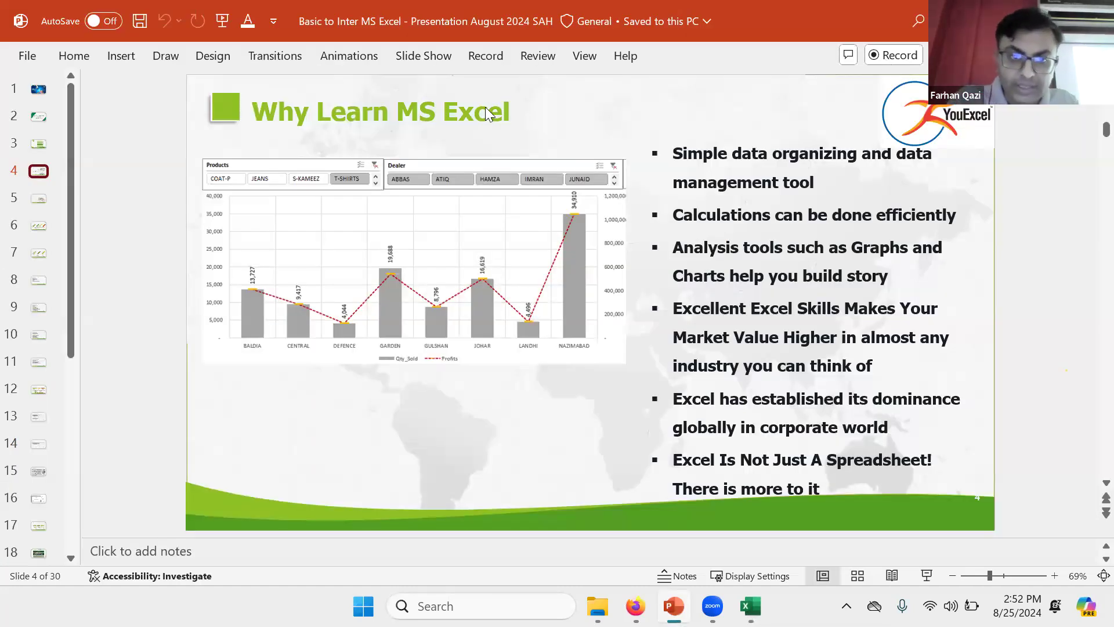
left_click(397, 38)
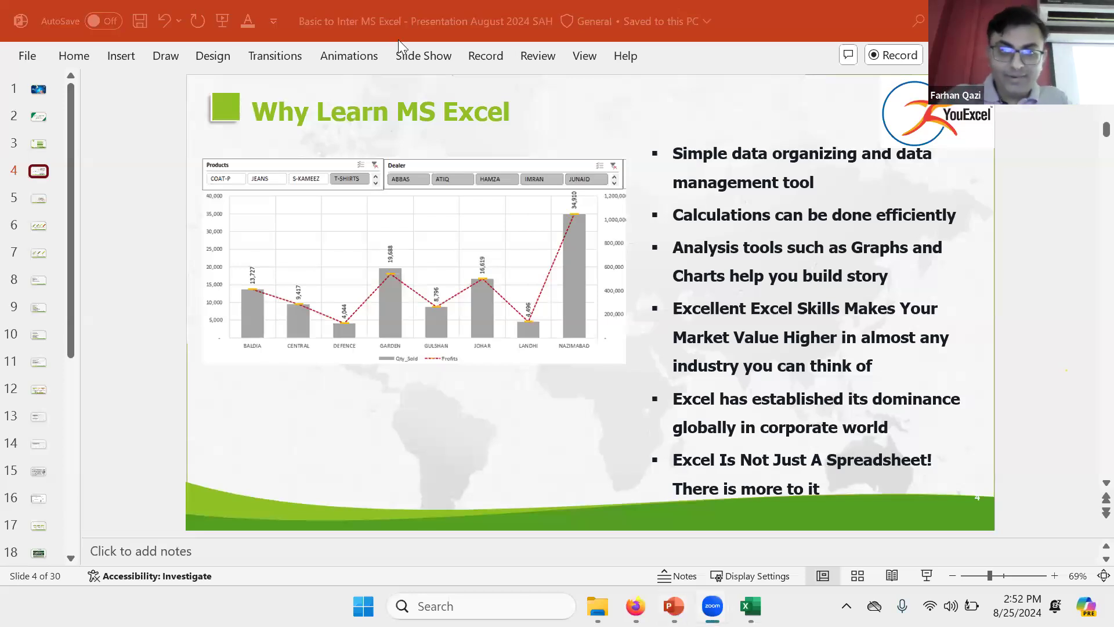
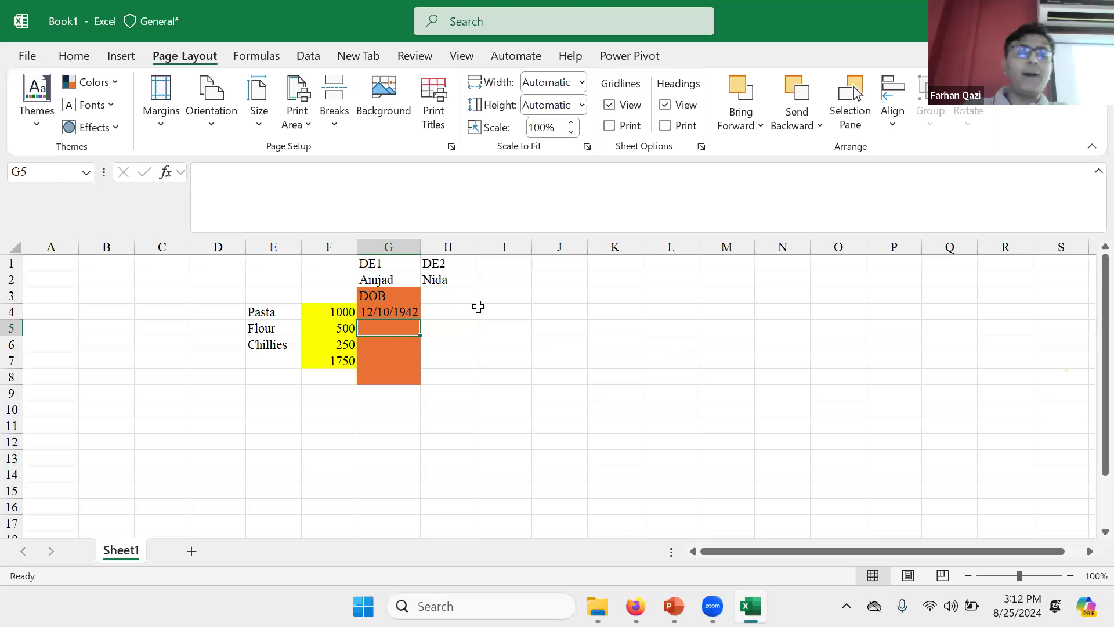
Step: Add a 'Combine' heading in cell I1 beside the name columns
left_click(489, 278)
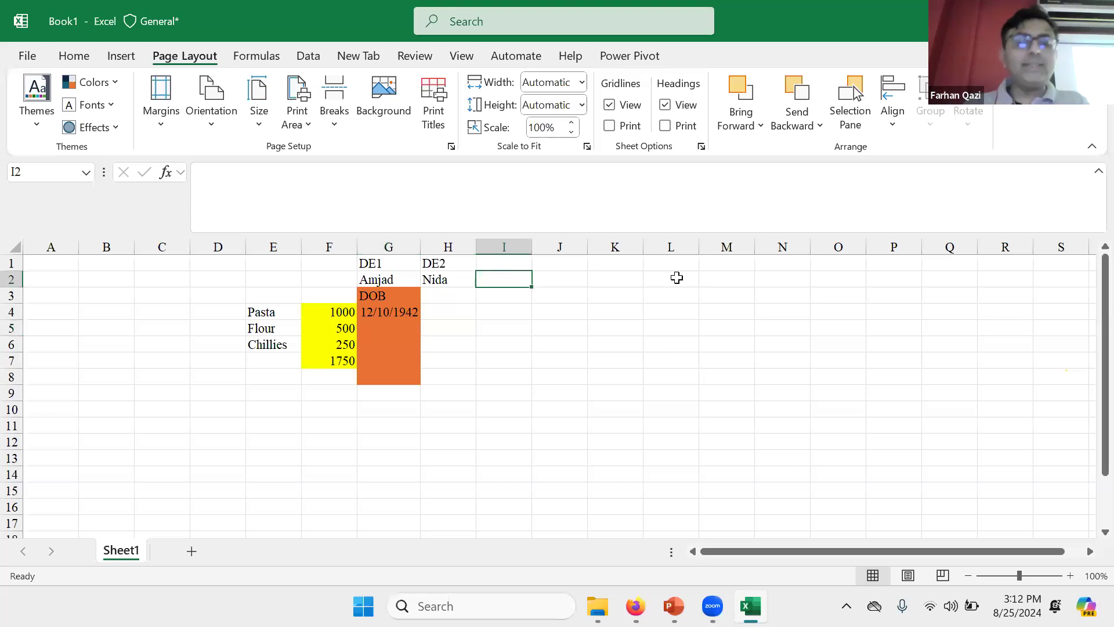
key("Up")
key("Down")
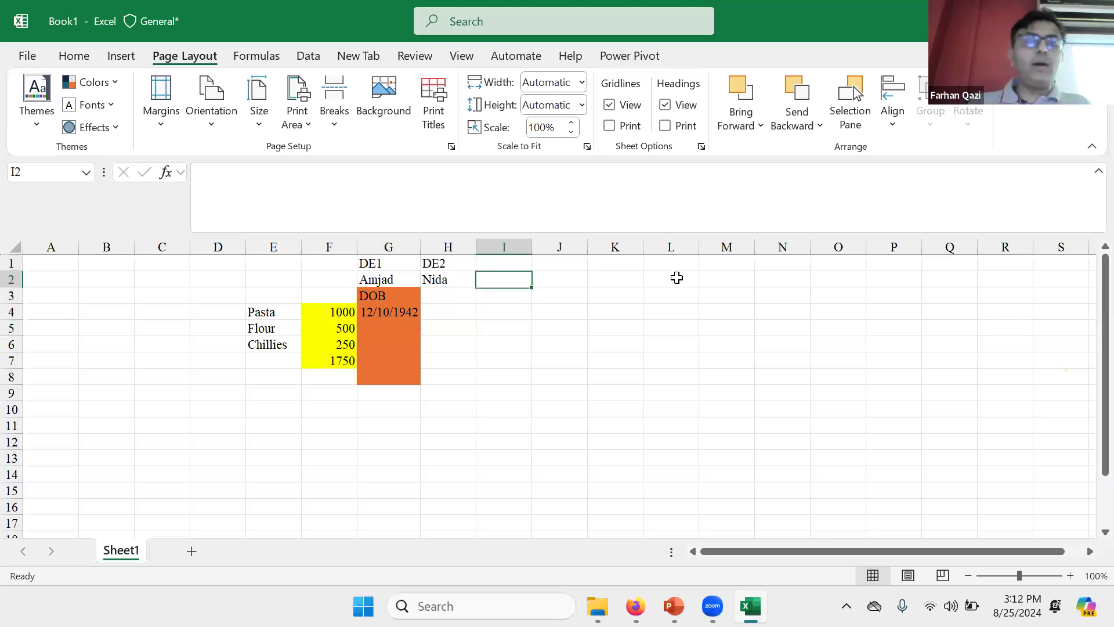
key("Up")
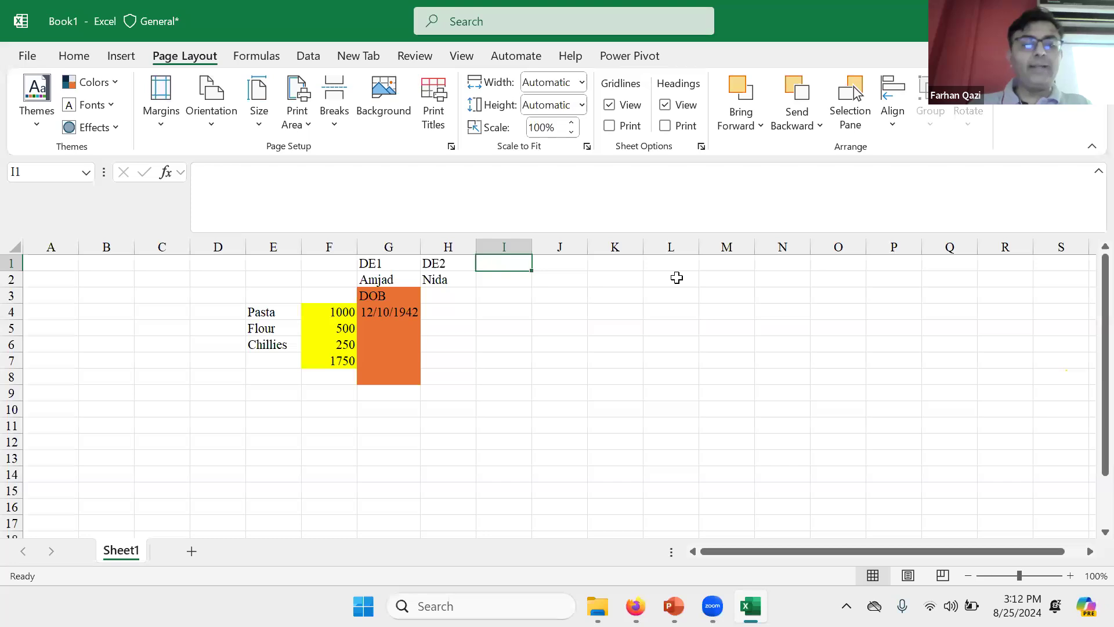
type("Combine")
key("Return")
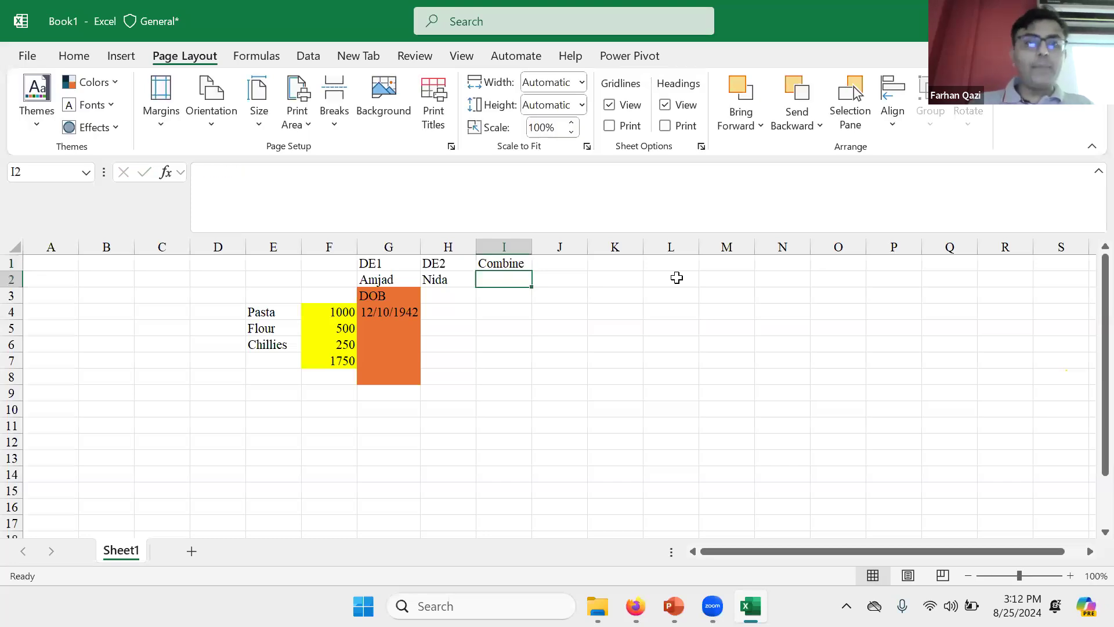
key("Return")
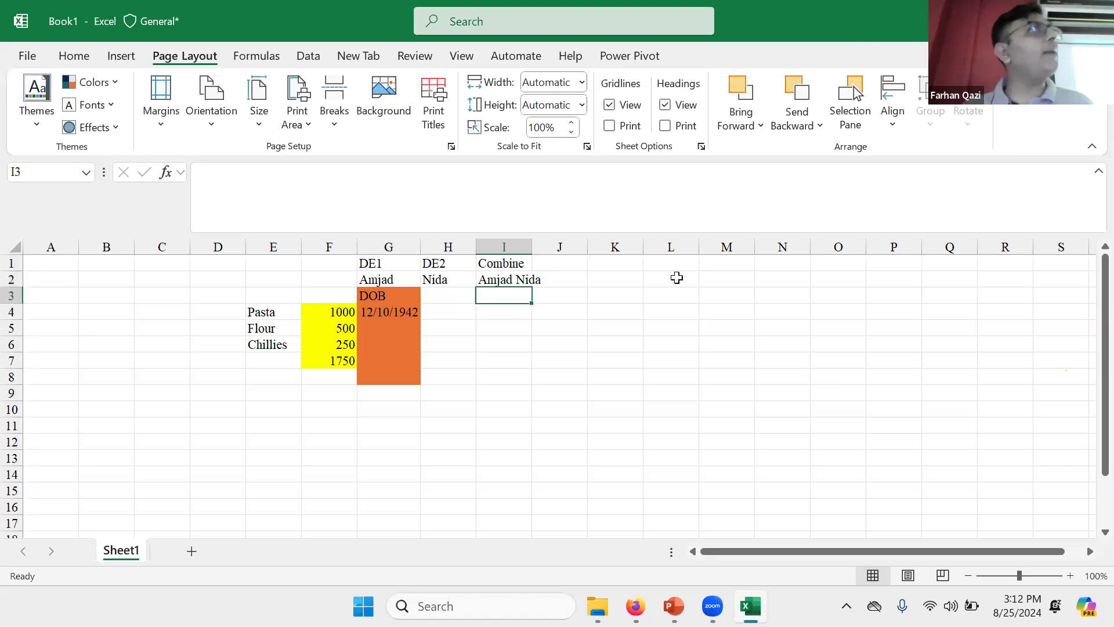
key("Left")
key("Left")
key("Up")
key("Right")
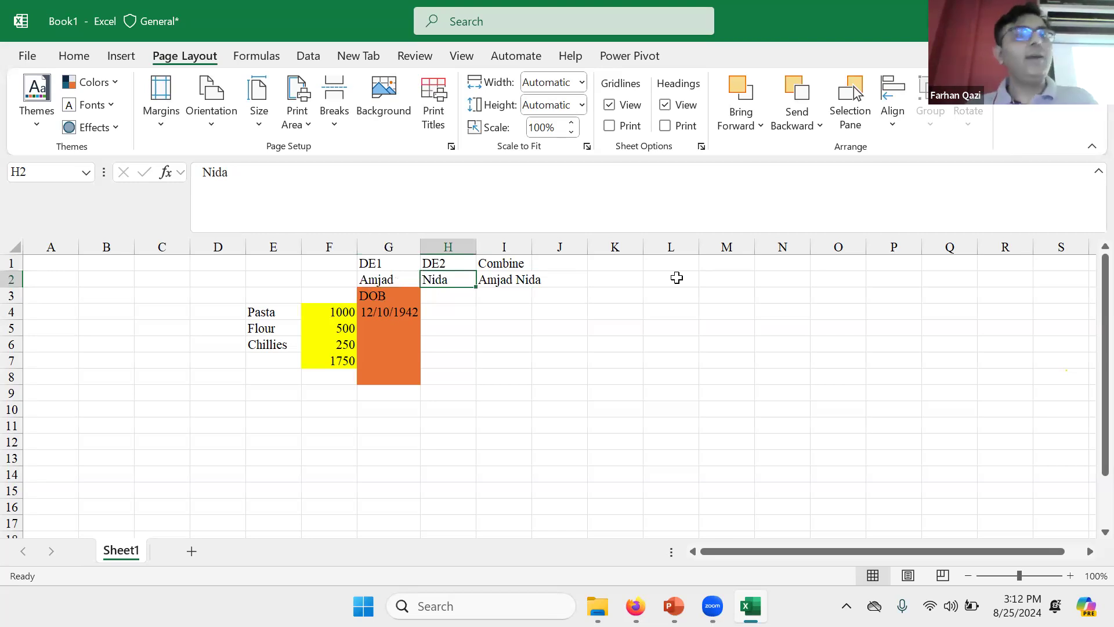
key("Right")
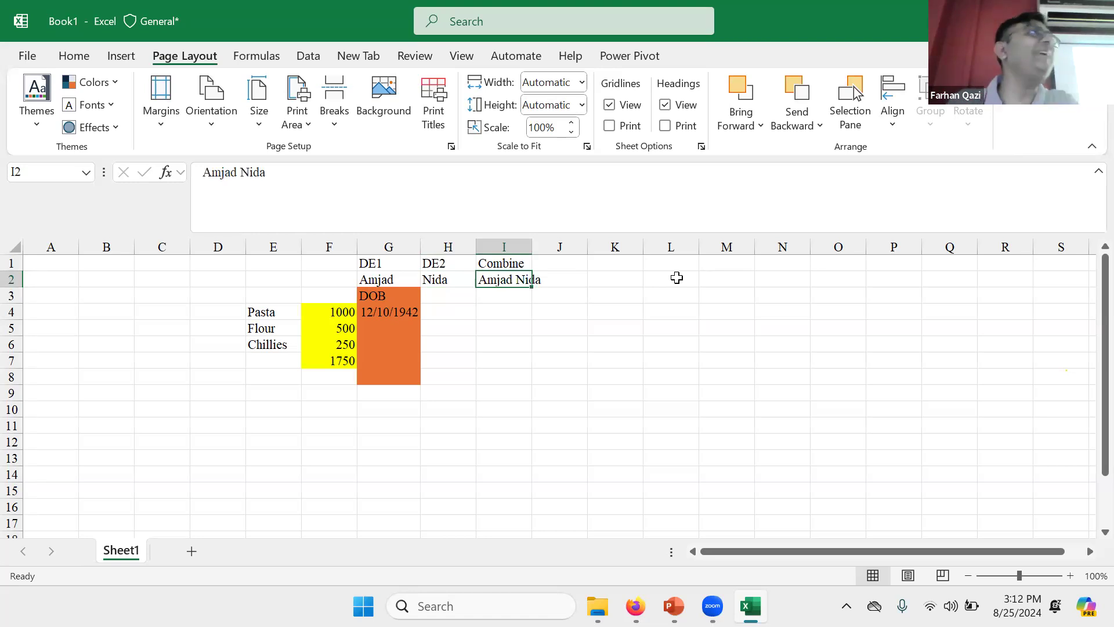
type("=")
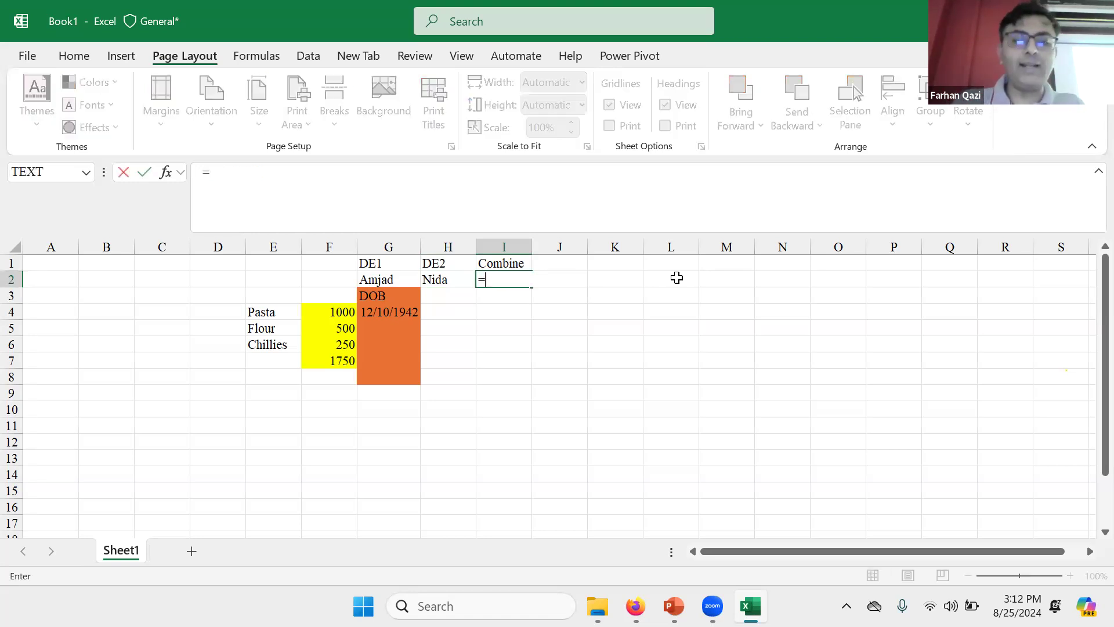
type("conc")
key("Down")
key("Tab")
key("Left")
key("Left")
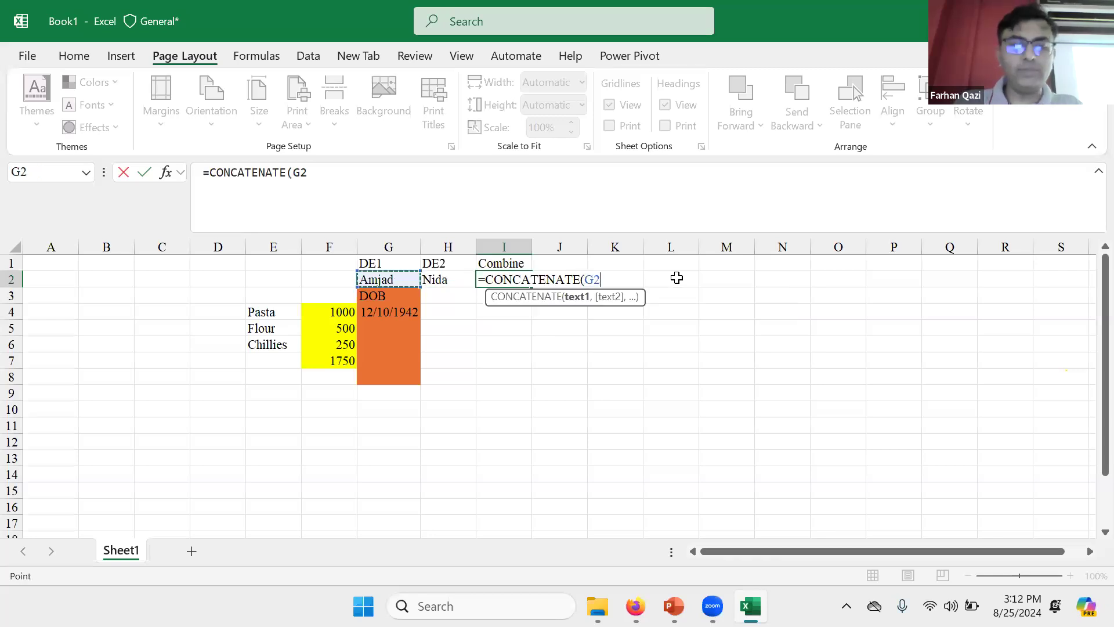
type(",")
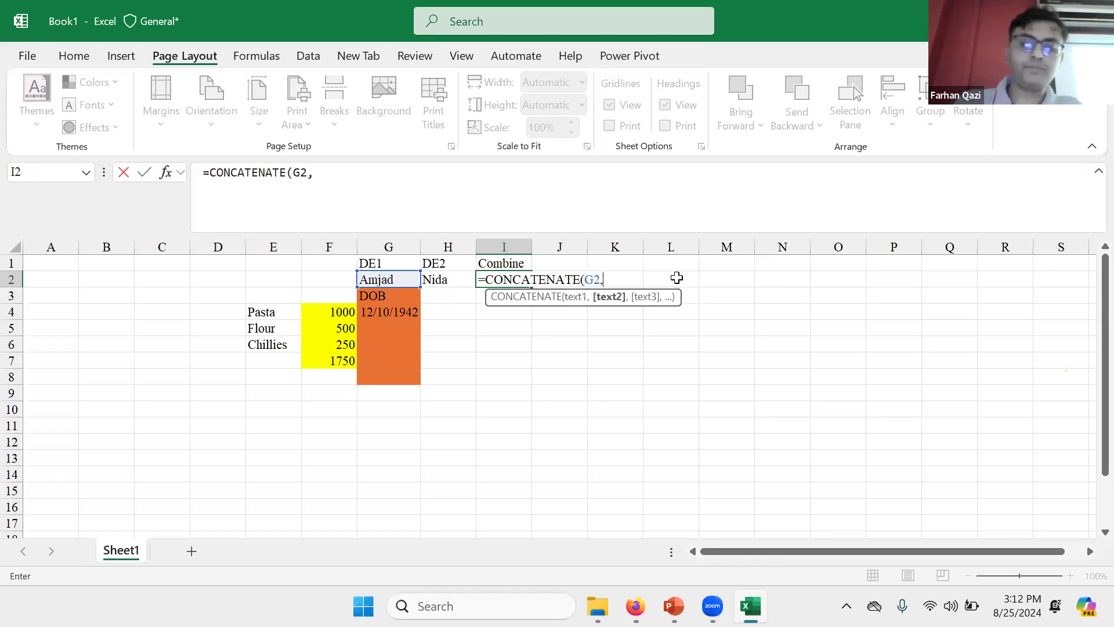
key("Left")
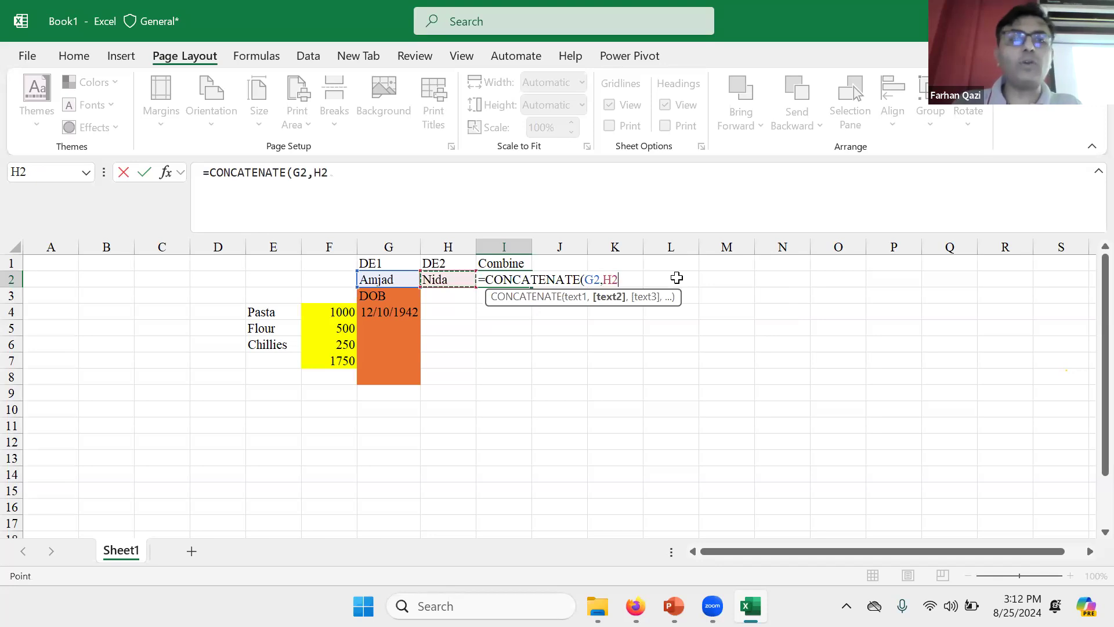
key("ctrl+Return")
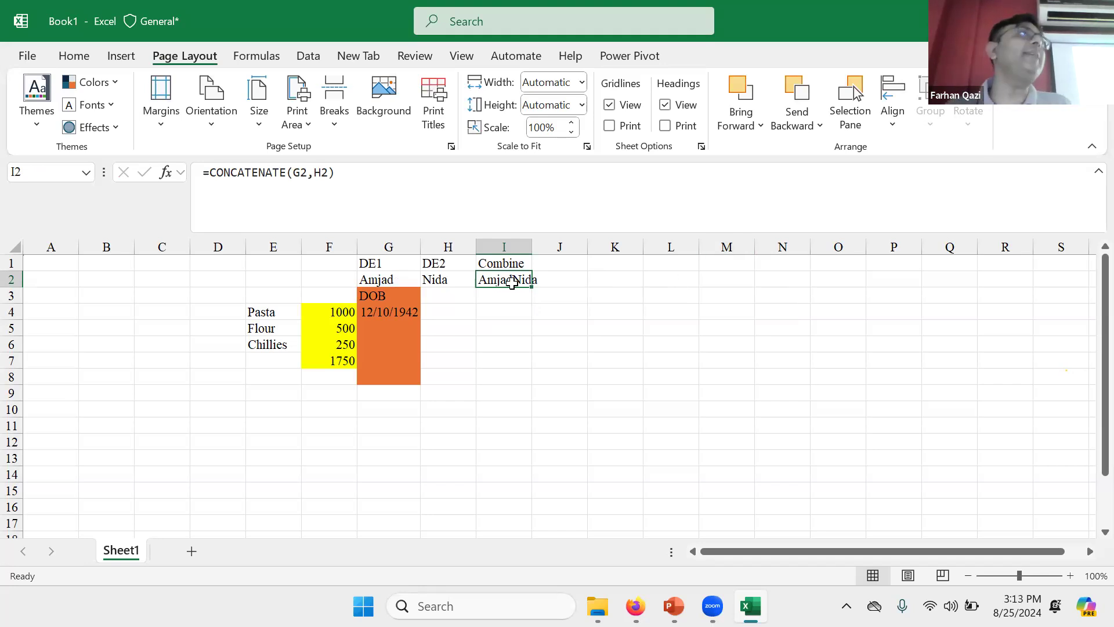
left_click(323, 170)
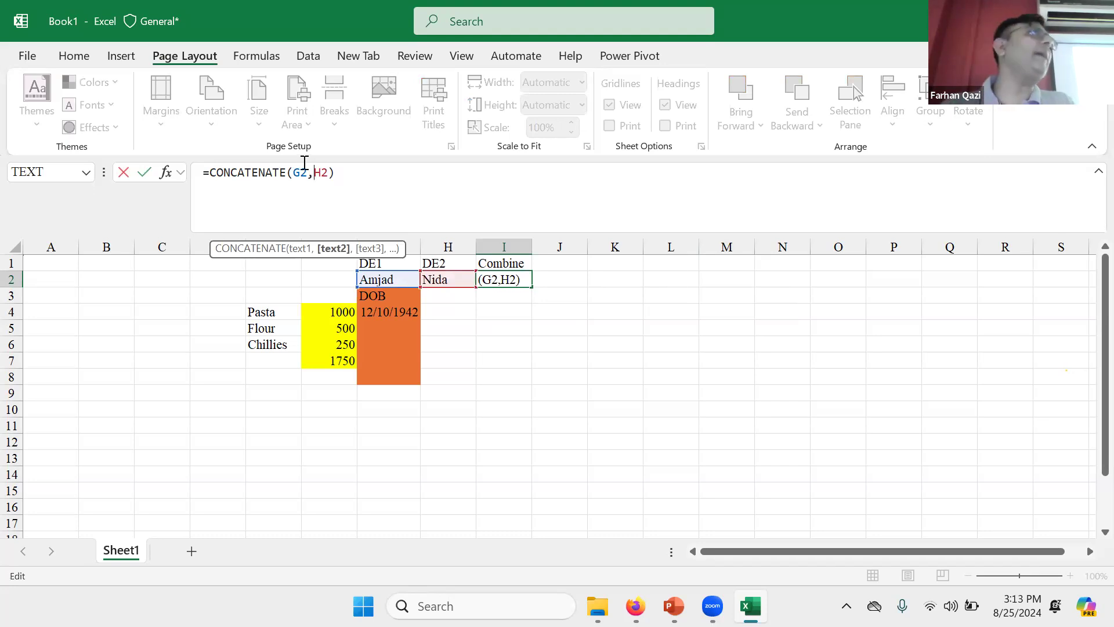
key("ctrl+Return")
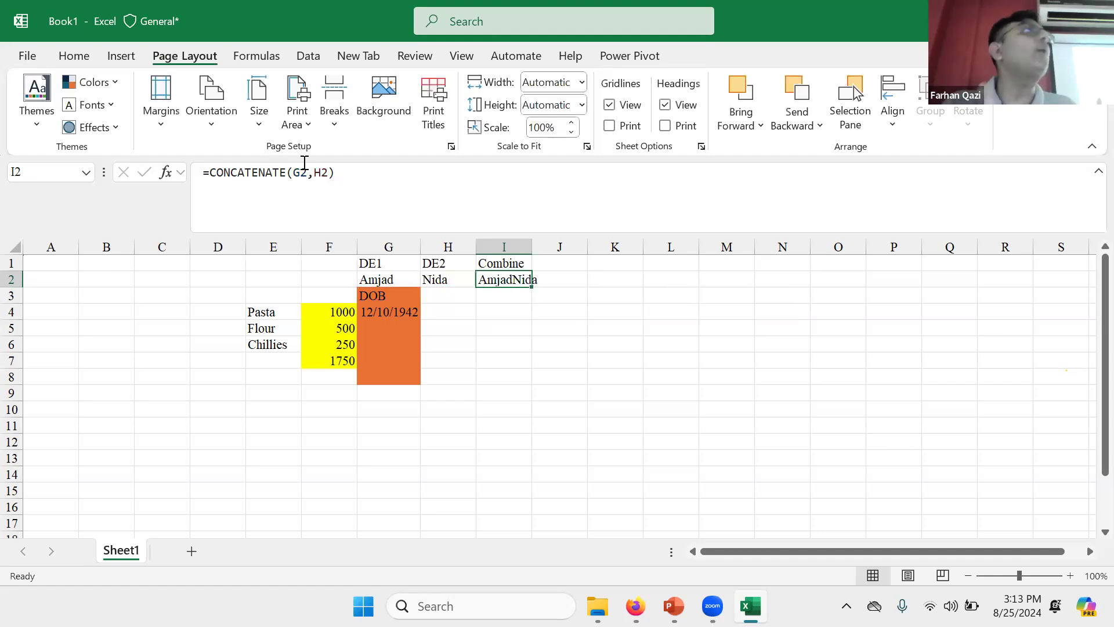
key("Right")
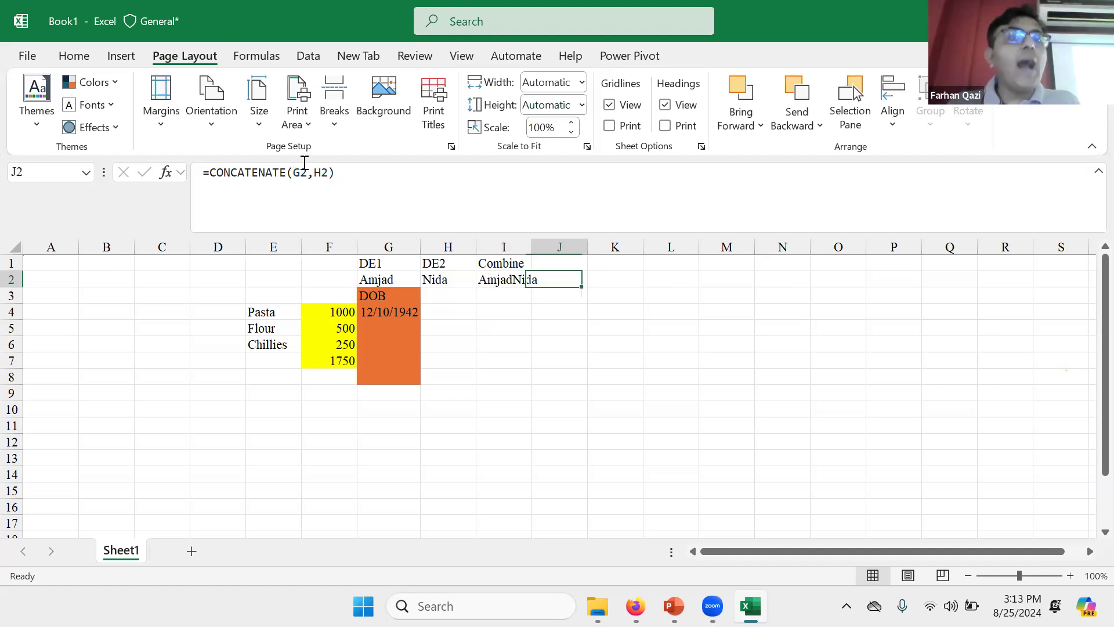
key("Left")
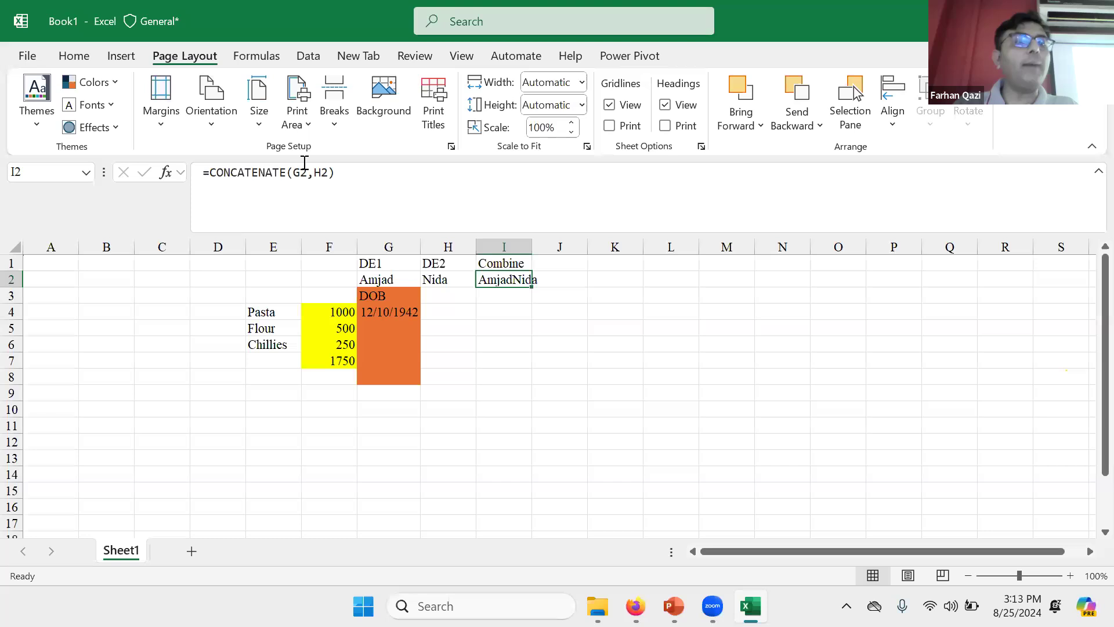
Step: Change the names in G2 and H2 to lowercase 'amjad' and 'nida'
left_click(376, 275)
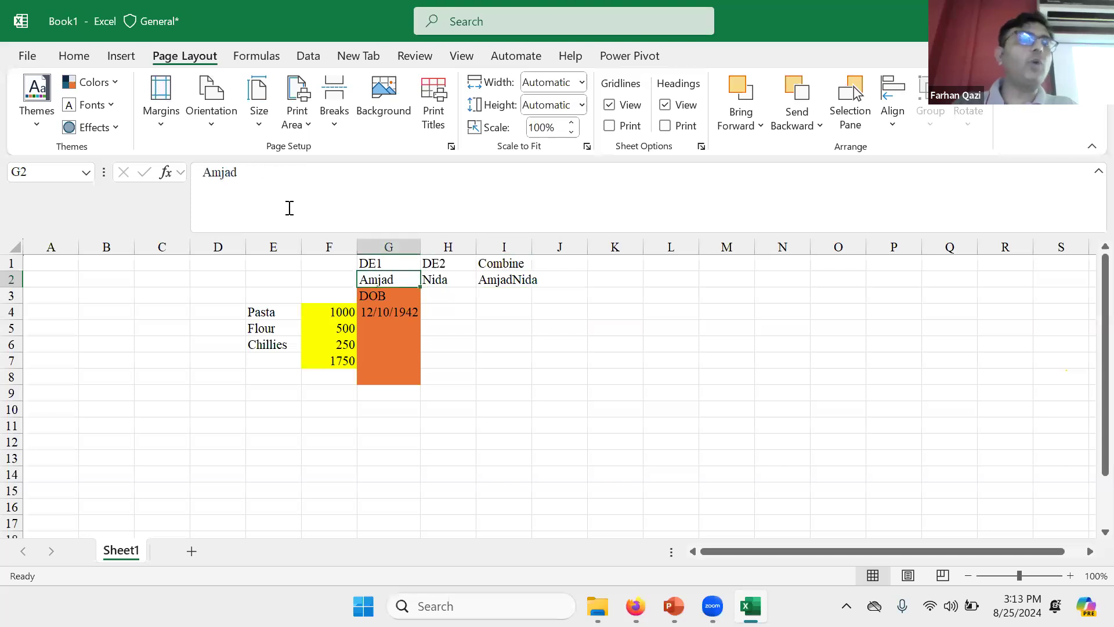
left_click(210, 170)
key("BackSpace")
type("a")
key("Tab")
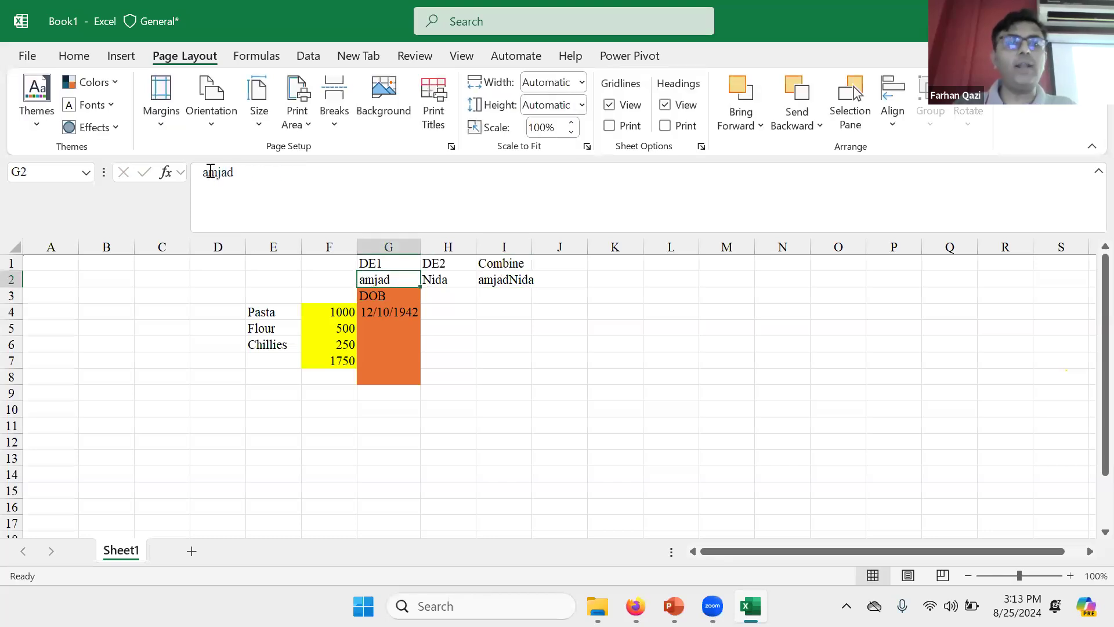
left_click(209, 173)
key("BackSpace")
type("n")
key("Return")
Step: Enter =PROPER(I2) in J2 to convert the combined name's case
key("Up")
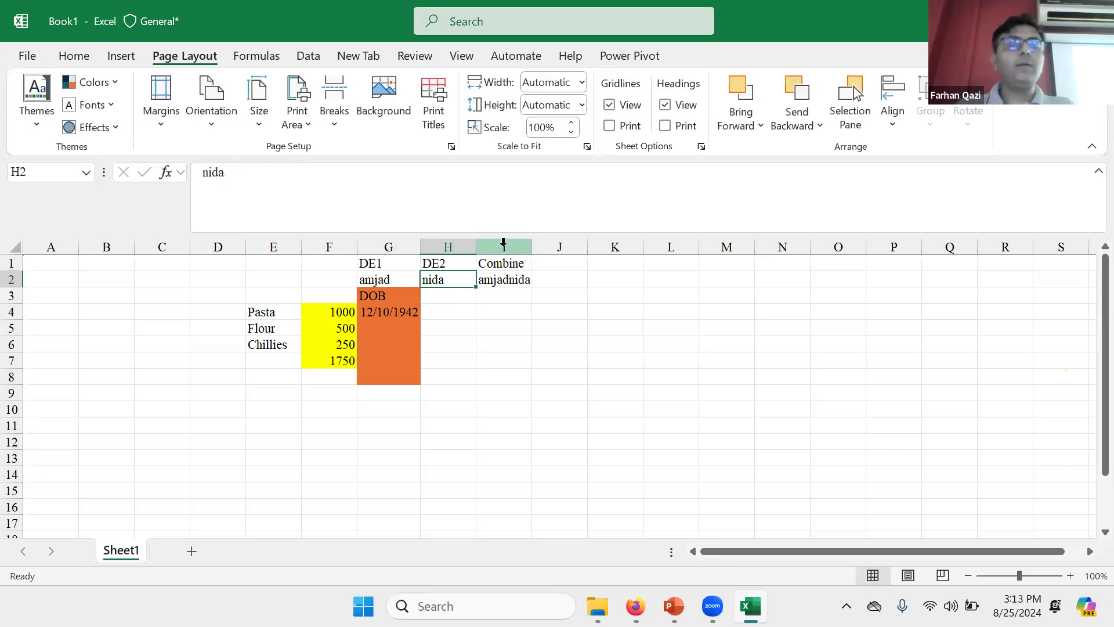
key("Right")
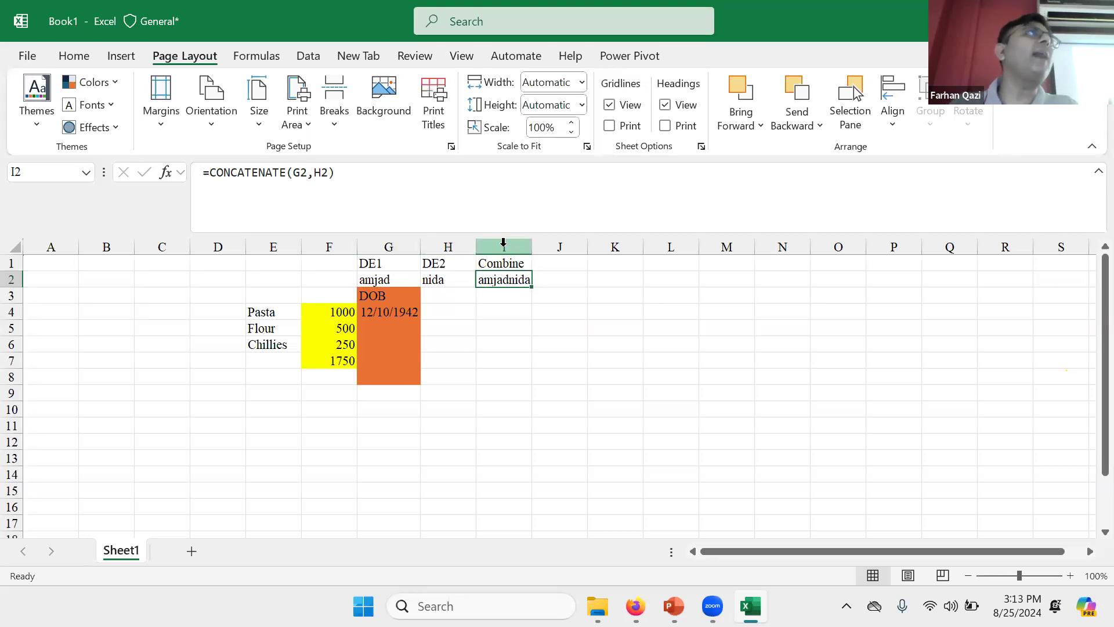
key("Right")
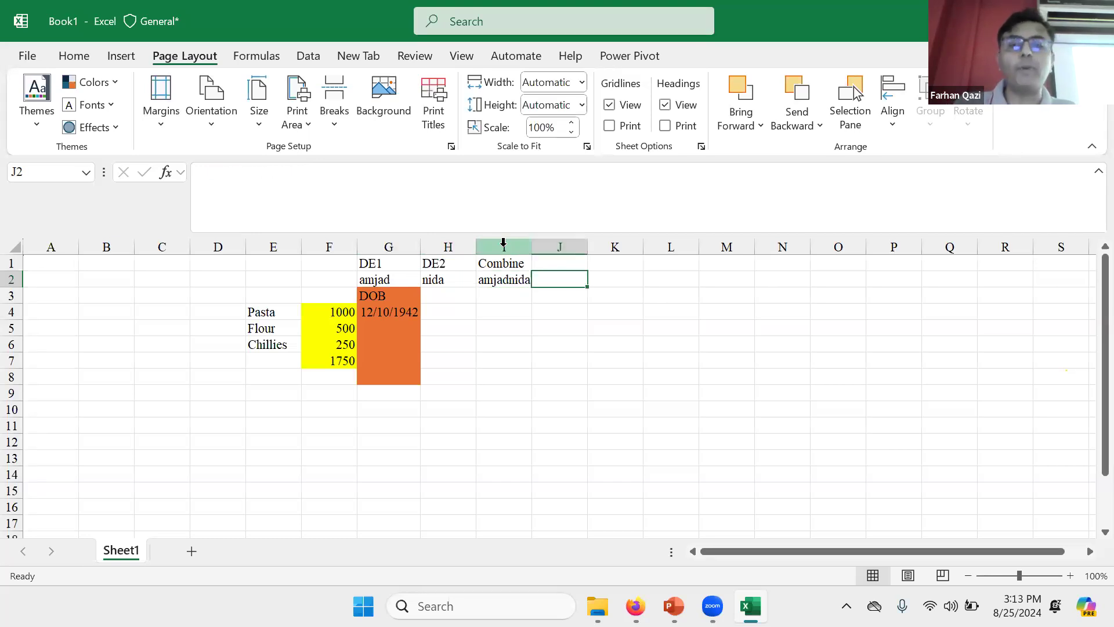
type("=pro")
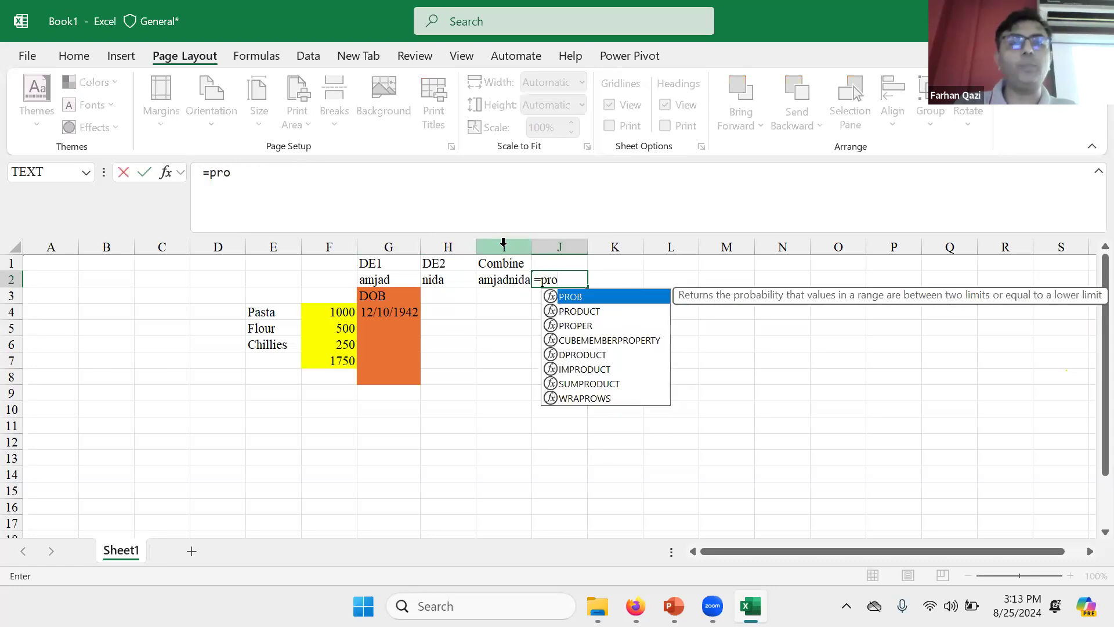
type("p")
key("Tab")
key("Left")
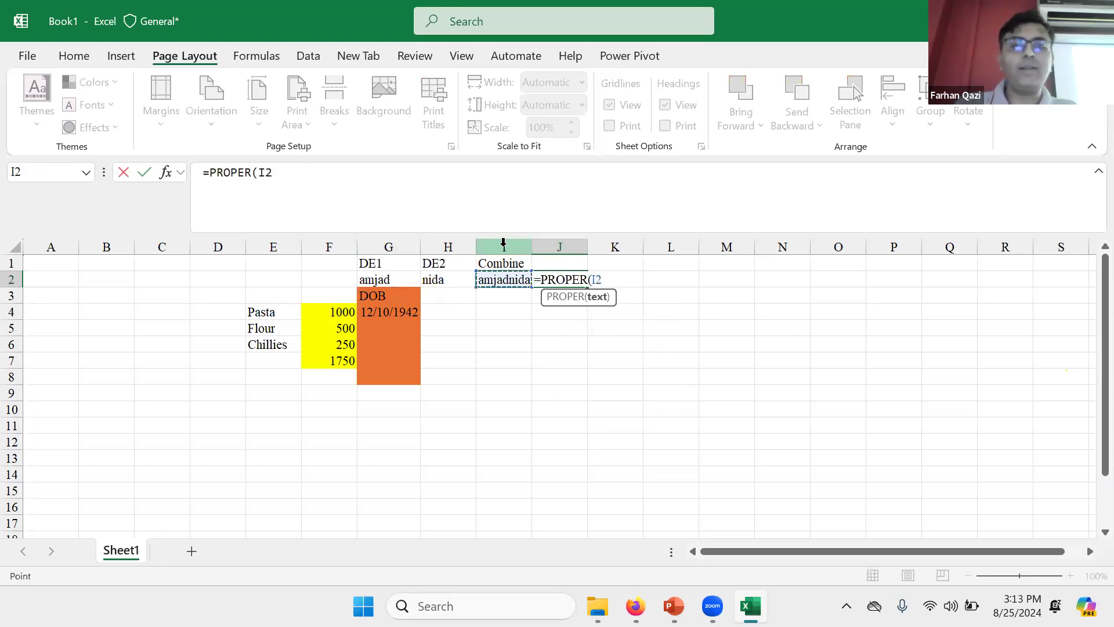
key("Return")
key("Up")
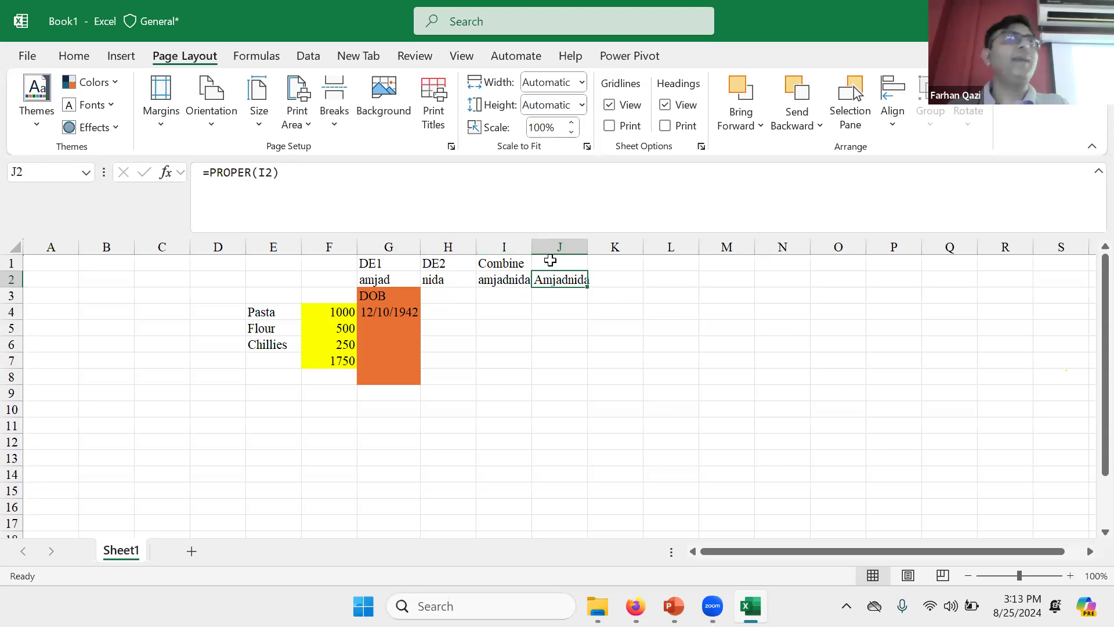
left_click(254, 173)
key("BackSpace")
key("BackSpace")
key("BackSpace")
key("BackSpace")
key("BackSpace")
key("BackSpace")
type("iupp")
key("BackSpace")
key("BackSpace")
key("BackSpace")
key("BackSpace")
type("upp")
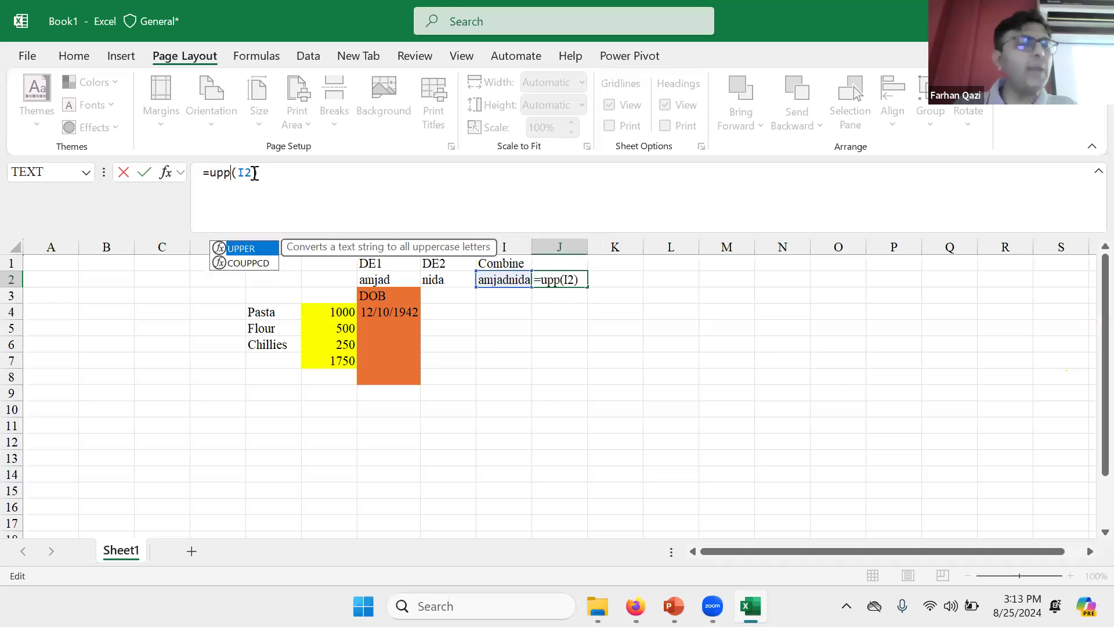
key("Tab")
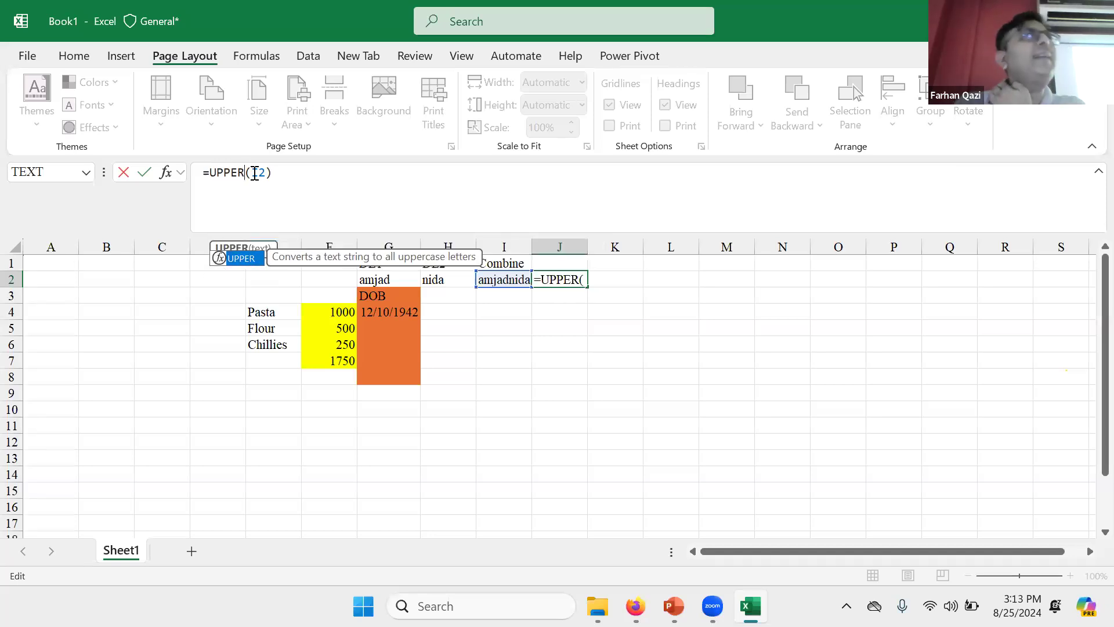
key("Return")
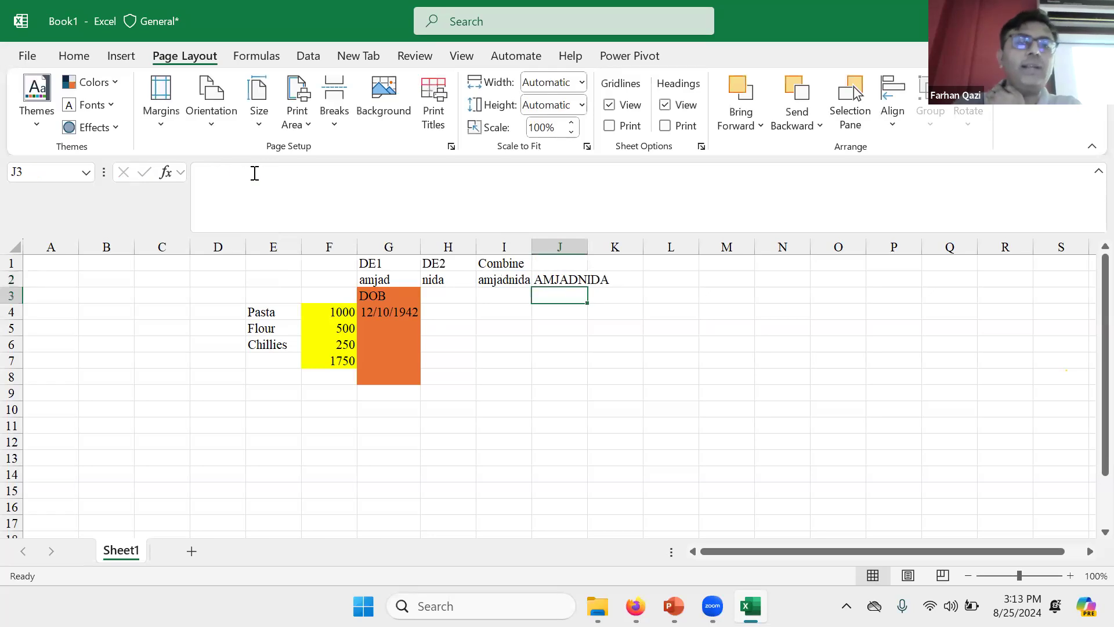
key("Up")
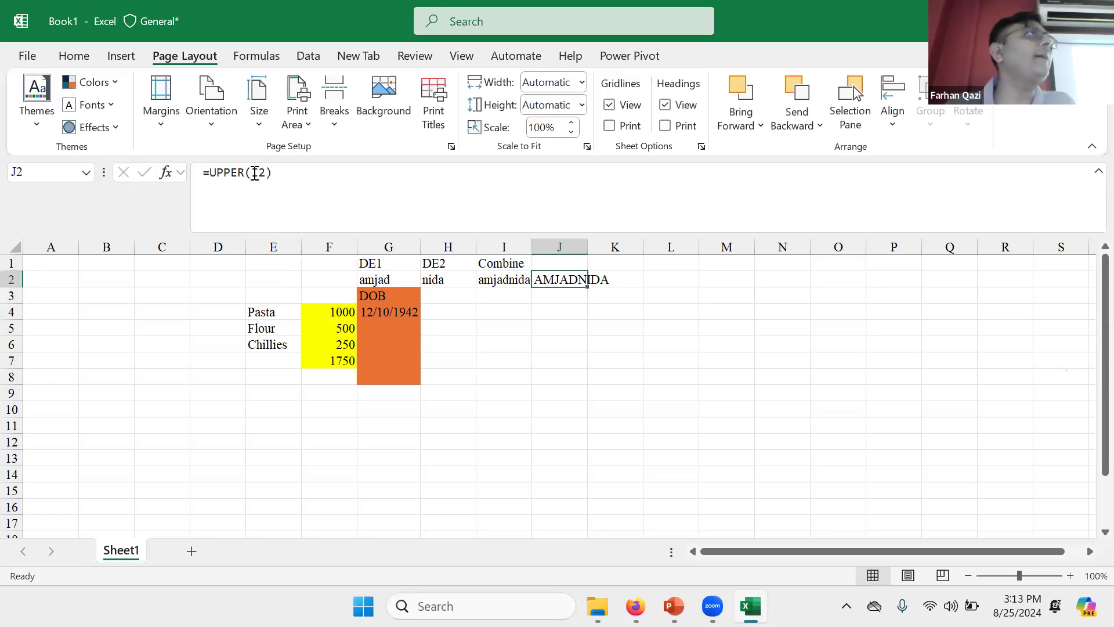
key("Right")
type("=")
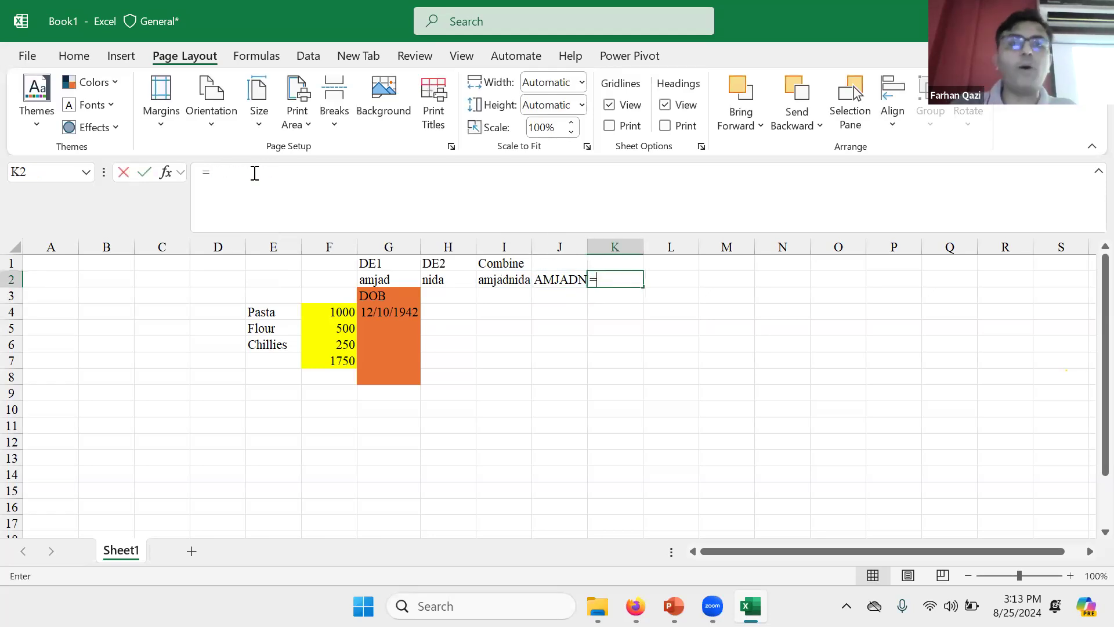
type("sm")
key("Tab")
key("Left")
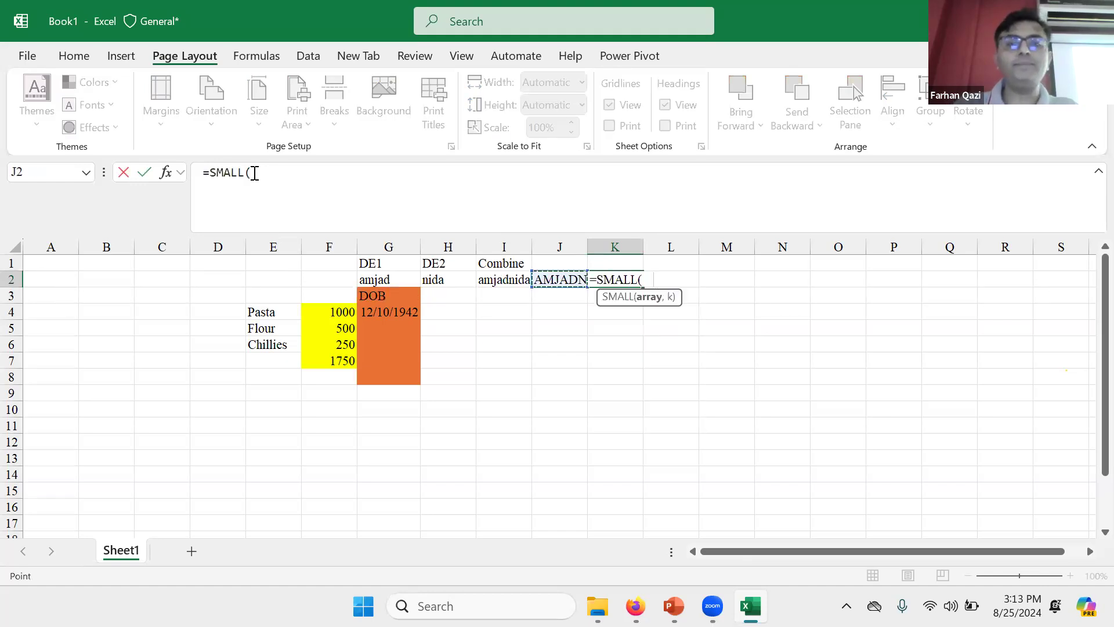
key("Return")
key("Return")
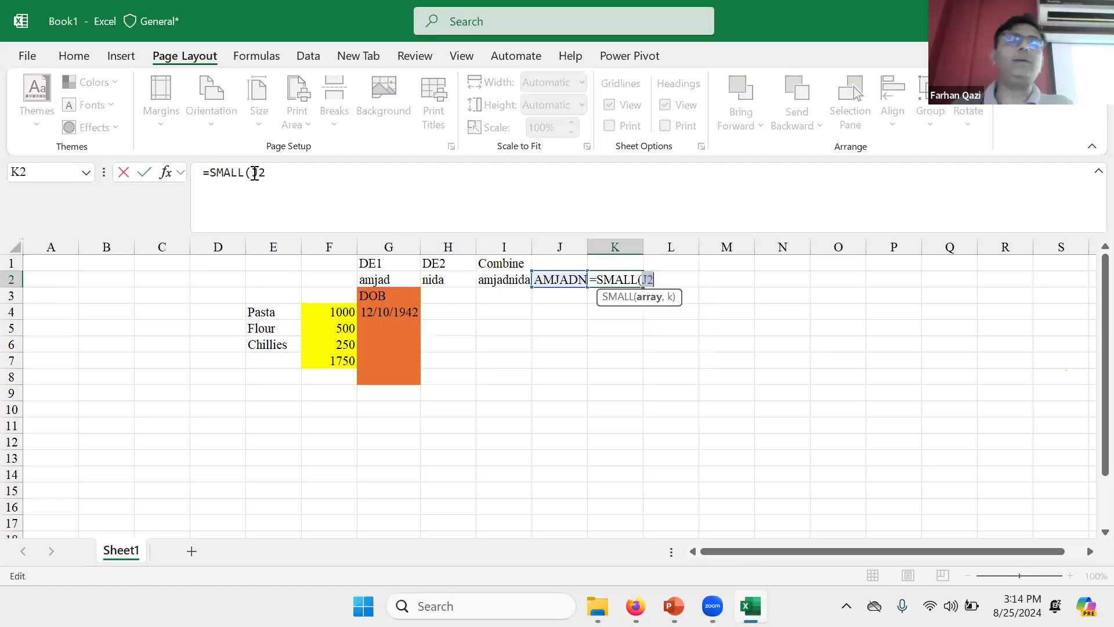
key("Escape")
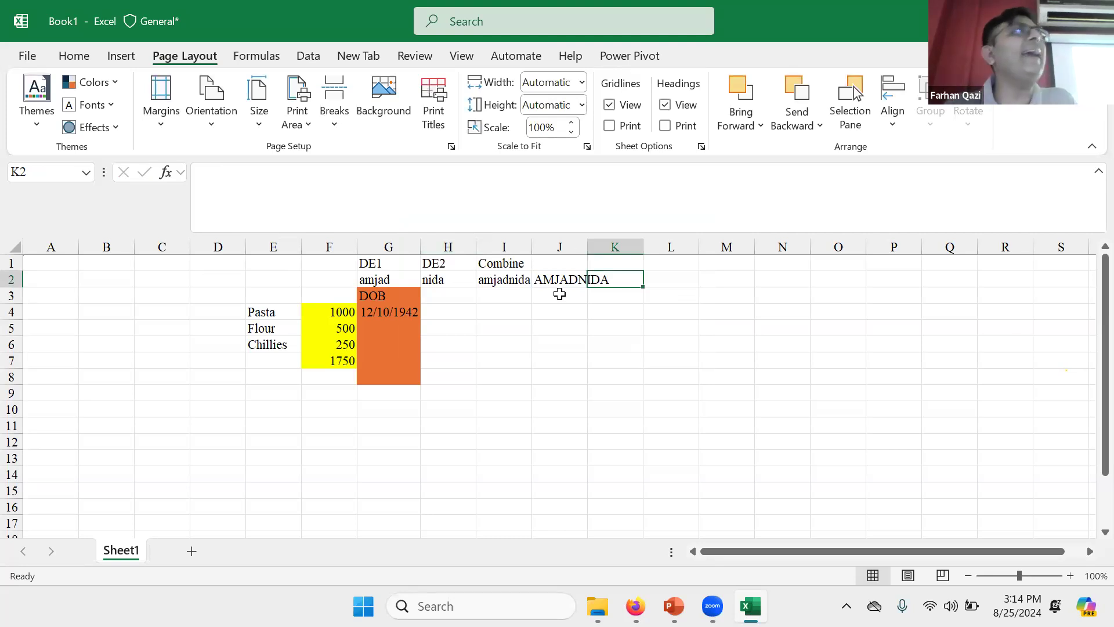
left_click(496, 281)
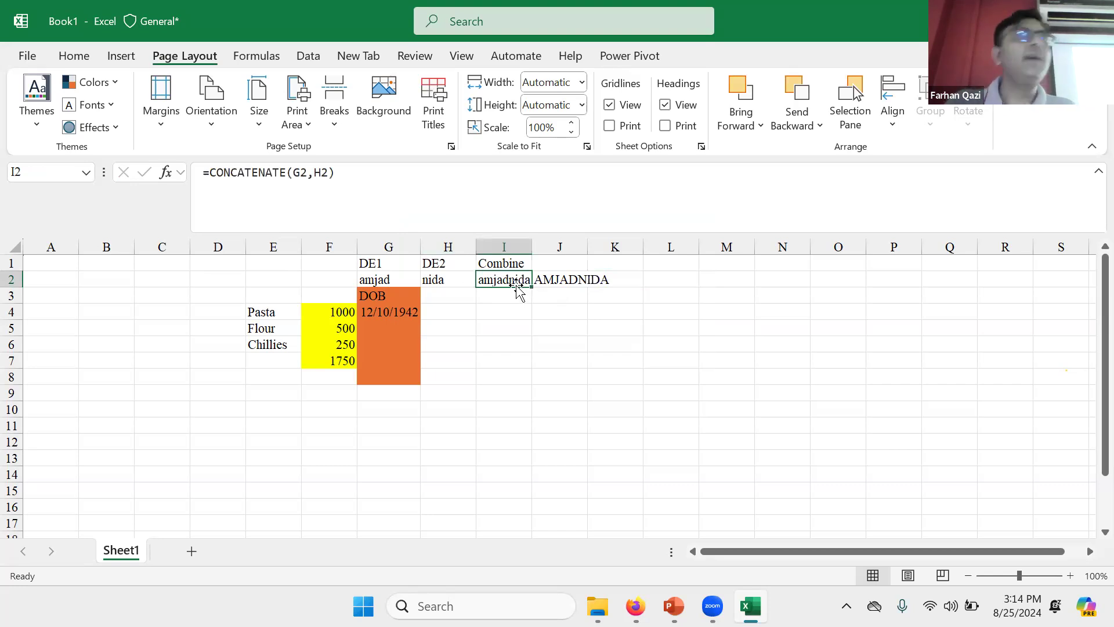
key("Left")
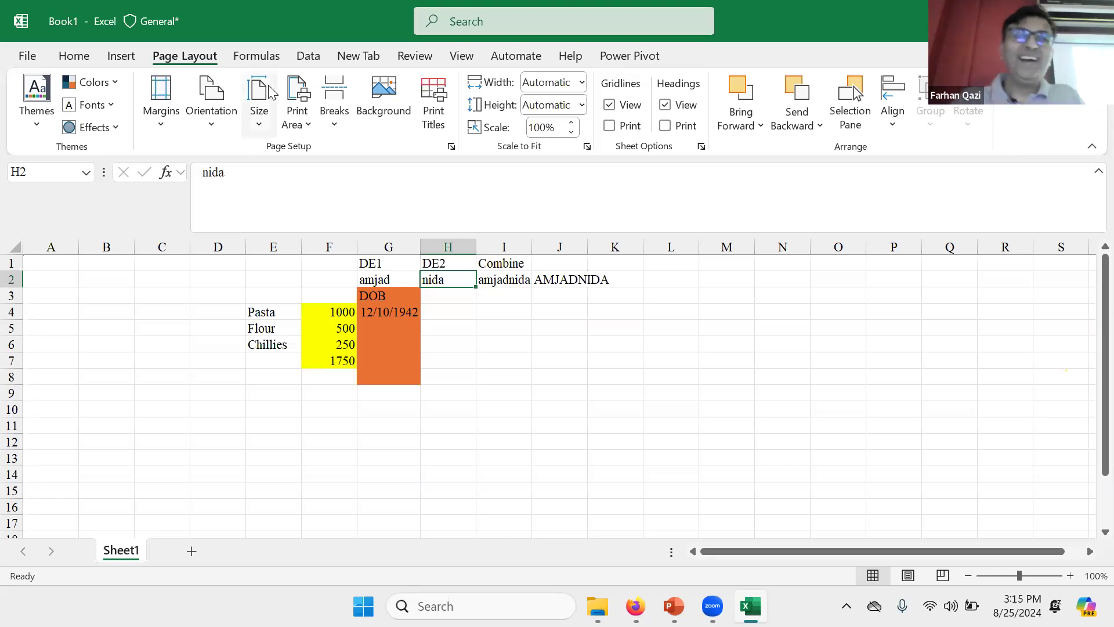
left_click(498, 131)
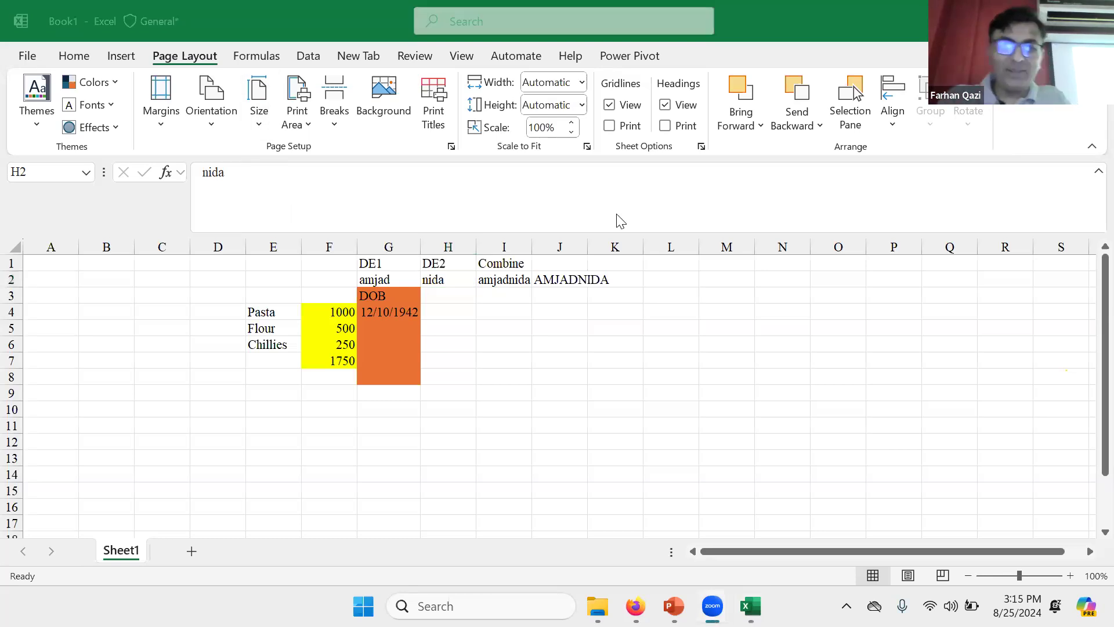
left_click(470, 360)
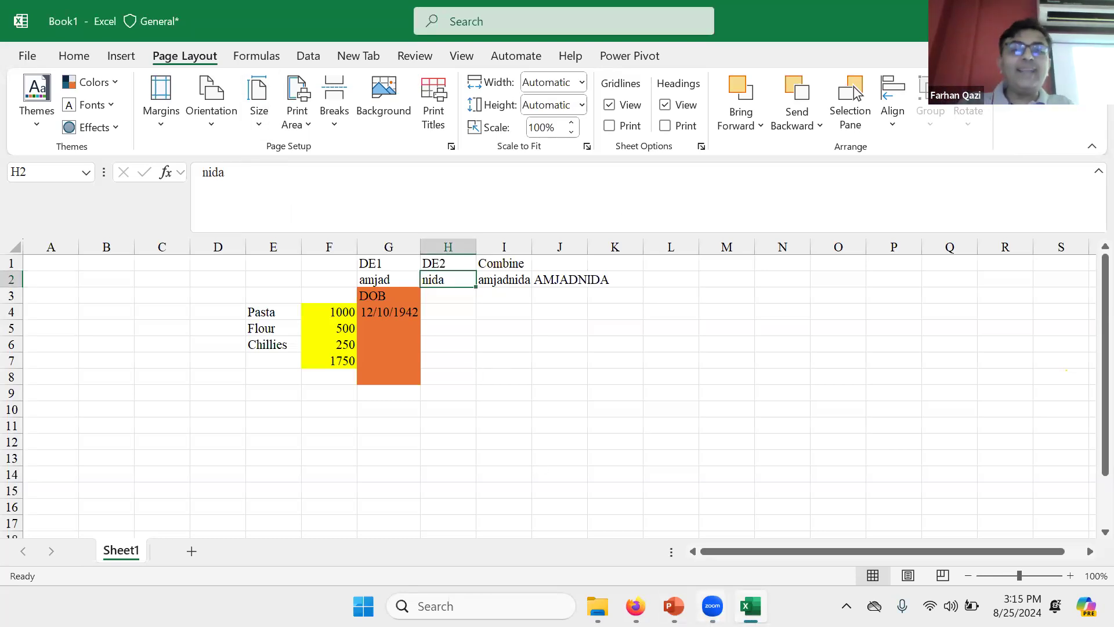
left_click(674, 606)
left_click(636, 606)
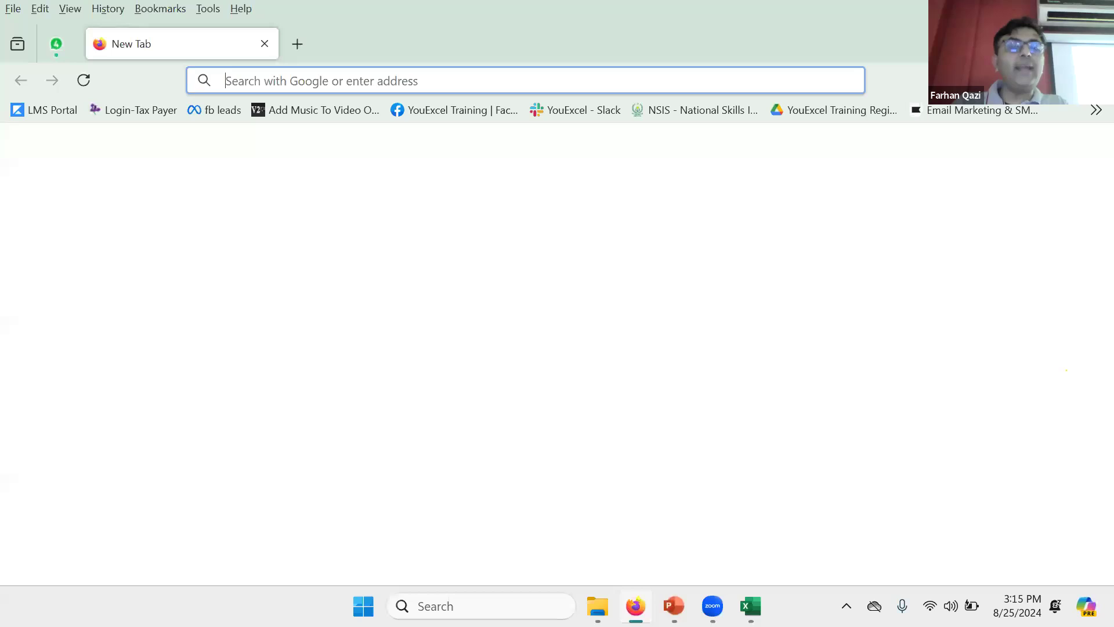
left_click(674, 605)
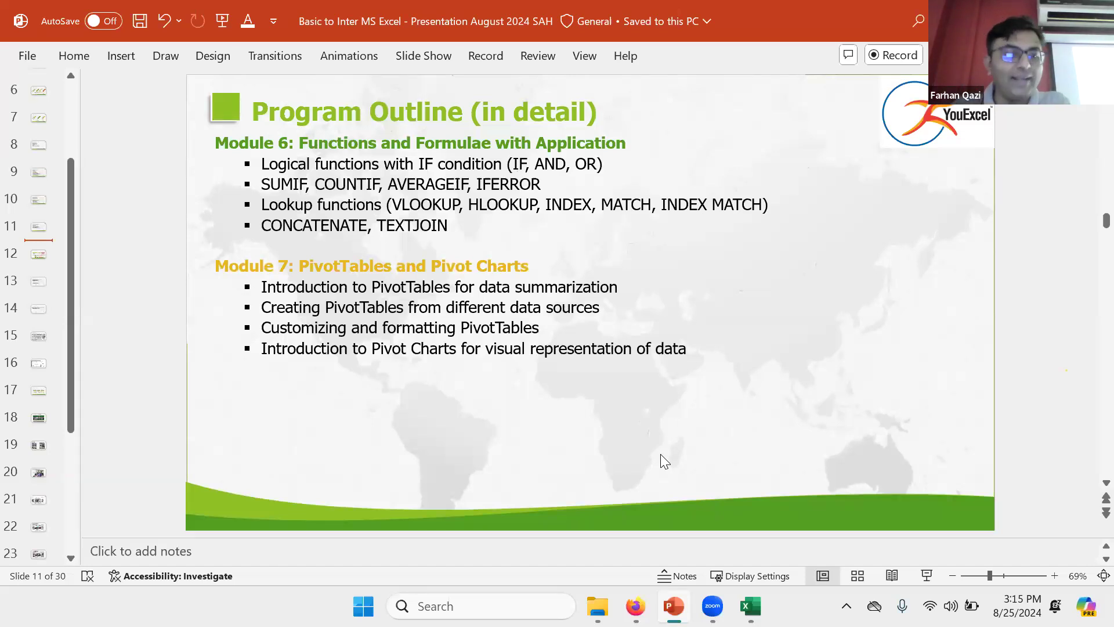
key("alt+Tab")
key("alt+Tab")
key("Tab")
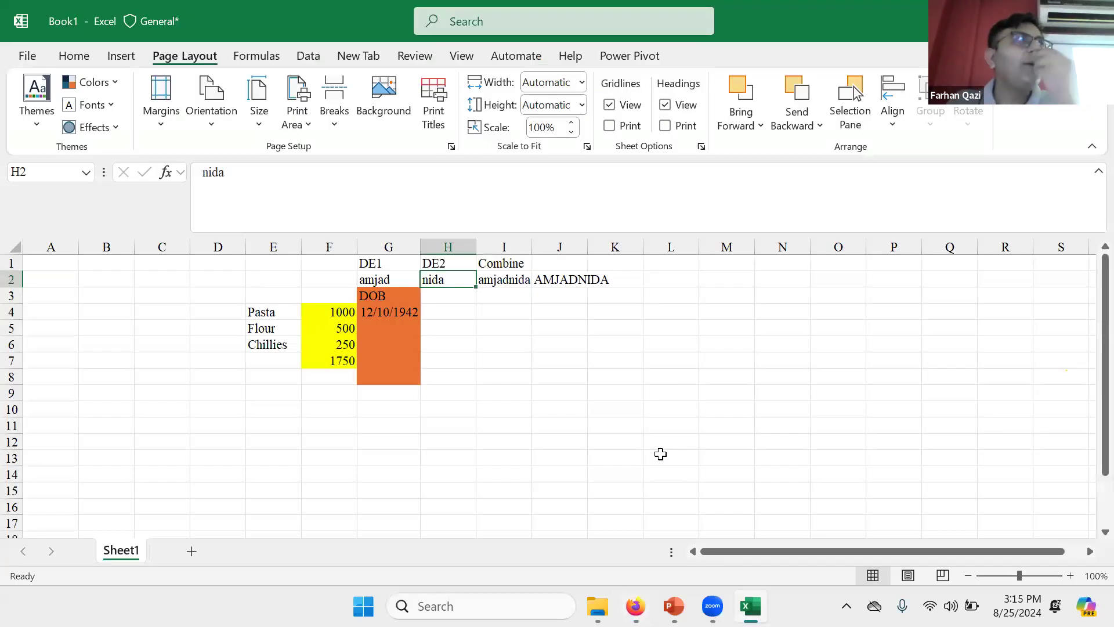
Step: Review the CONCATENATE and UPPER formulas, then switch to the PowerPoint Program Outline slide
key("Right")
key("Right")
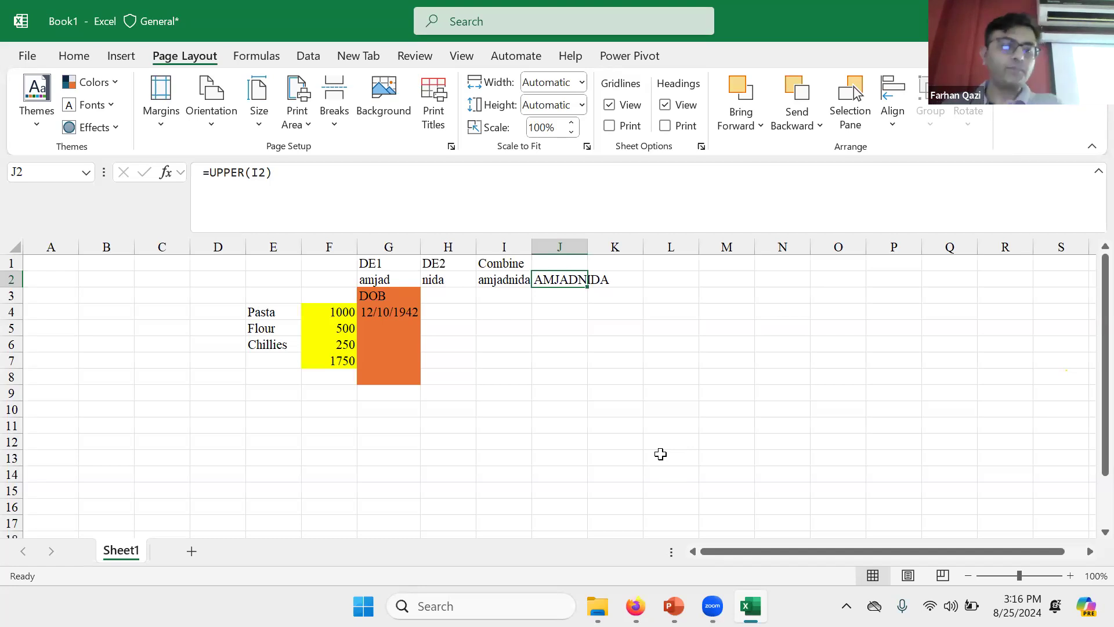
key("alt+Tab")
key("alt+Tab")
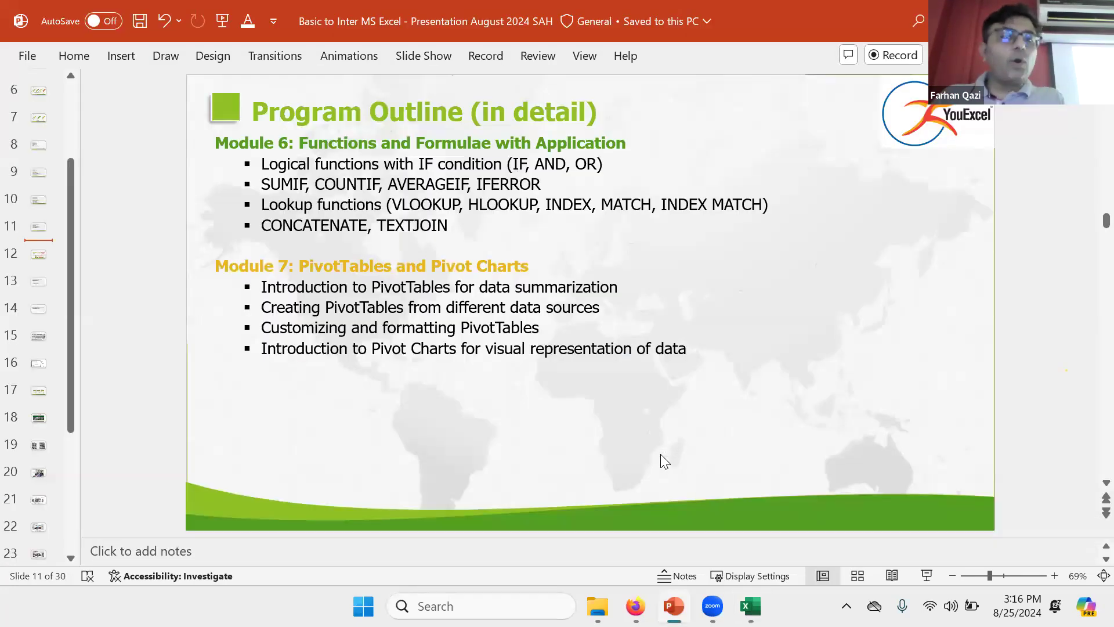